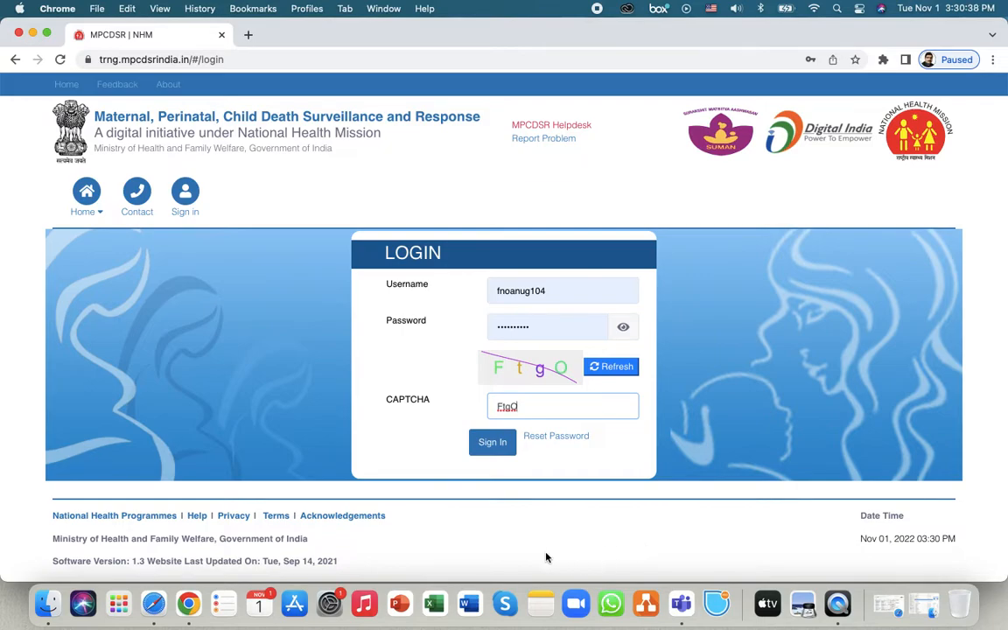
- Sign in to the MPCDSR training portal with the username, password and CAPTCHA
{"action": "left_click", "coordinate": [493, 450]}
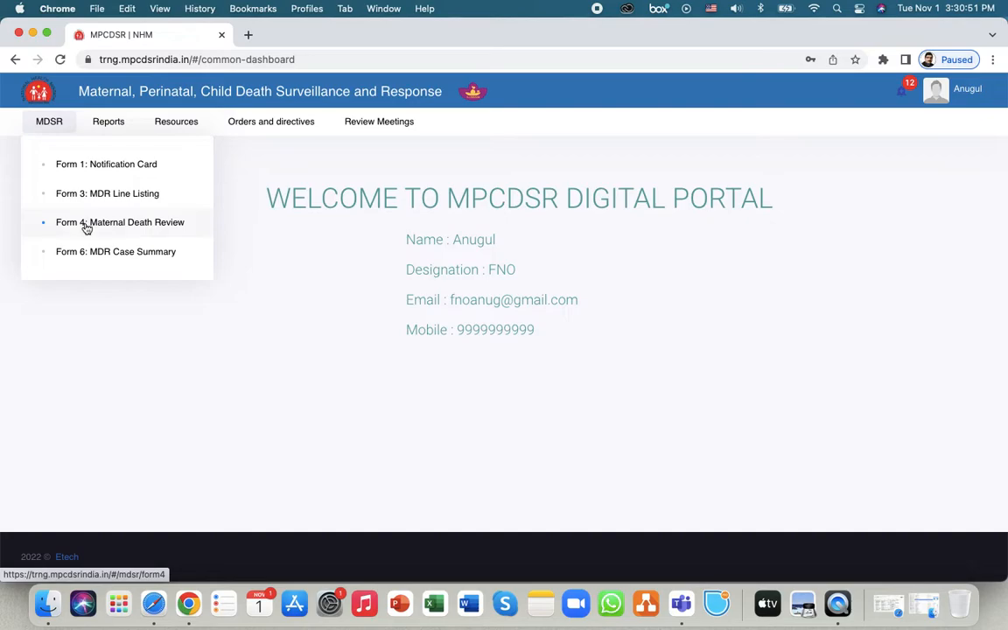
- Open the Form 4: Maternal Death Review case list from the MDSR menu
{"action": "left_click", "coordinate": [166, 225]}
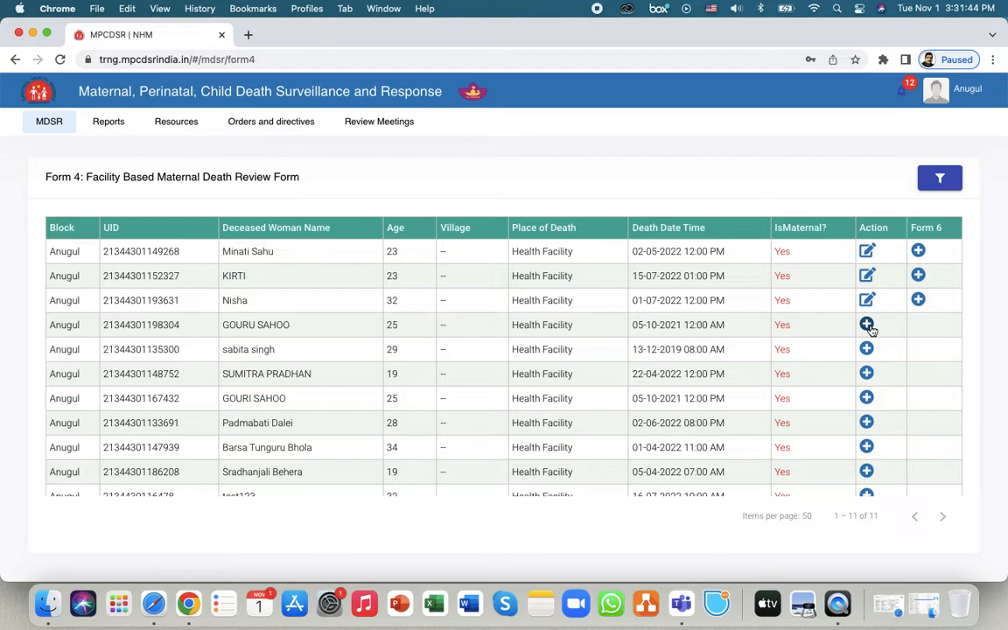
- Start a new Form 4 review for the 05-10-2021 death and return to General Information
{"action": "left_click", "coordinate": [867, 325]}
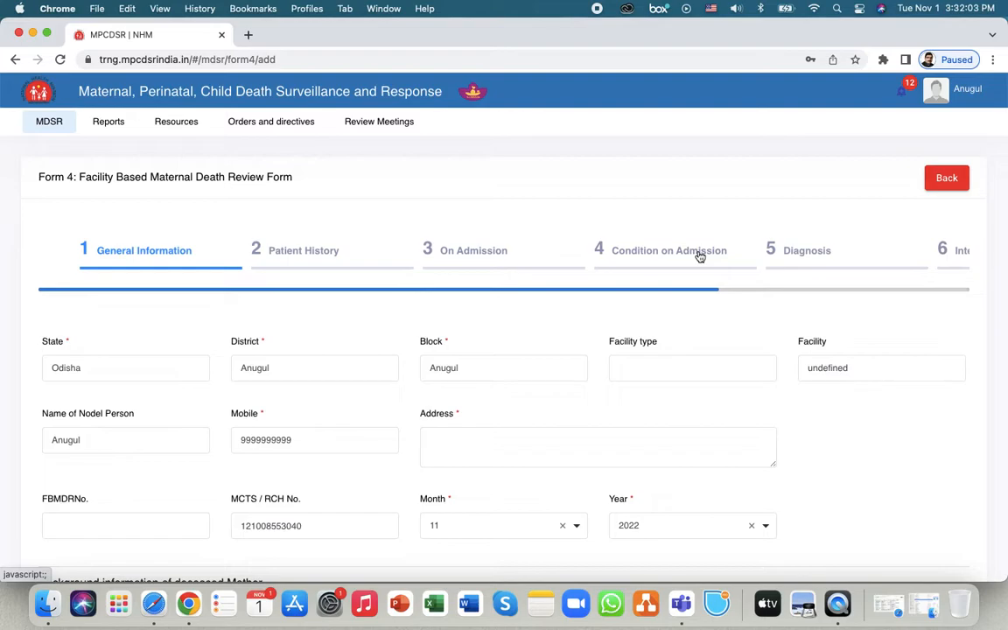
{"action": "left_click", "coordinate": [806, 257]}
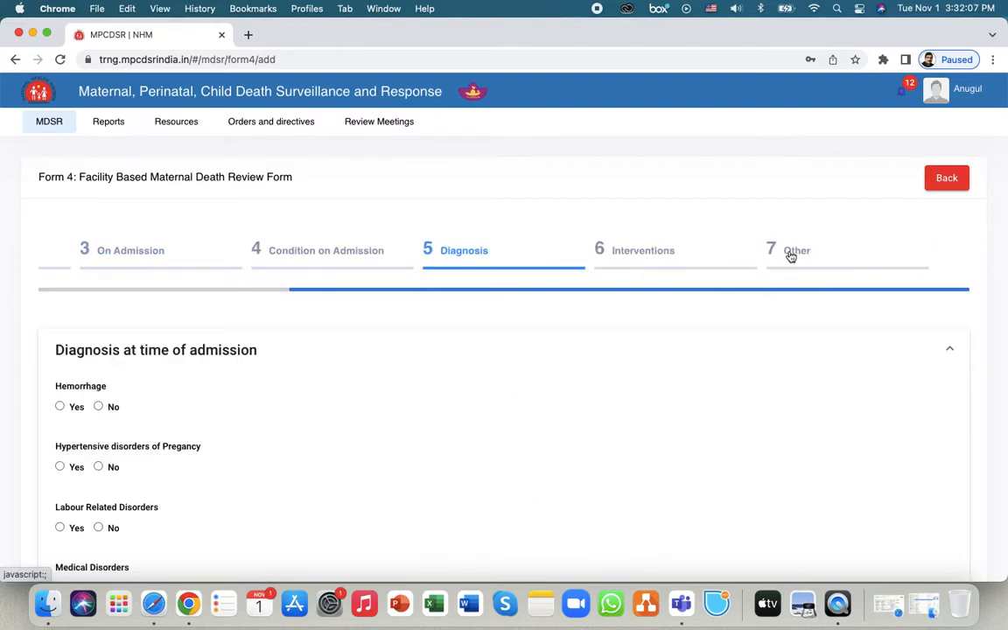
{"action": "left_click", "coordinate": [220, 288]}
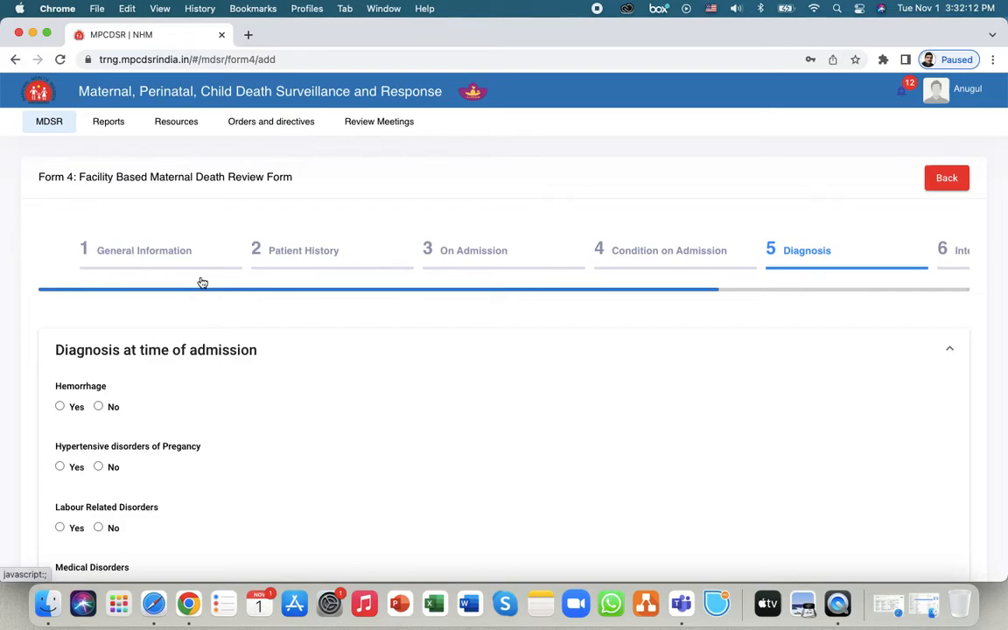
{"action": "scroll", "coordinate": [37, 256], "scroll_direction": "down", "scroll_amount": 1}
{"action": "scroll", "coordinate": [37, 255], "scroll_direction": "down", "scroll_amount": 3}
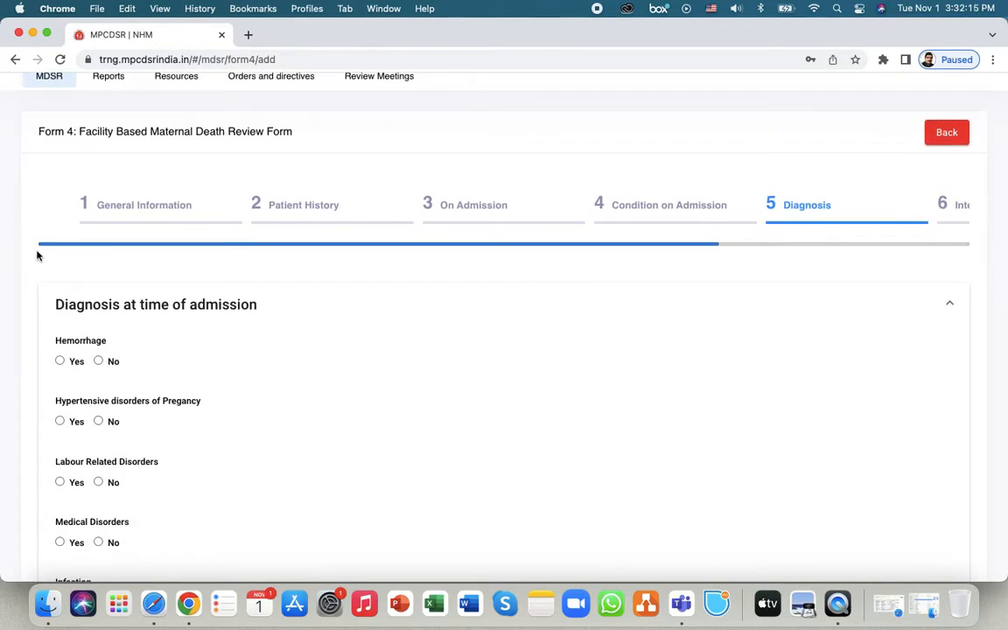
{"action": "left_click", "coordinate": [119, 207]}
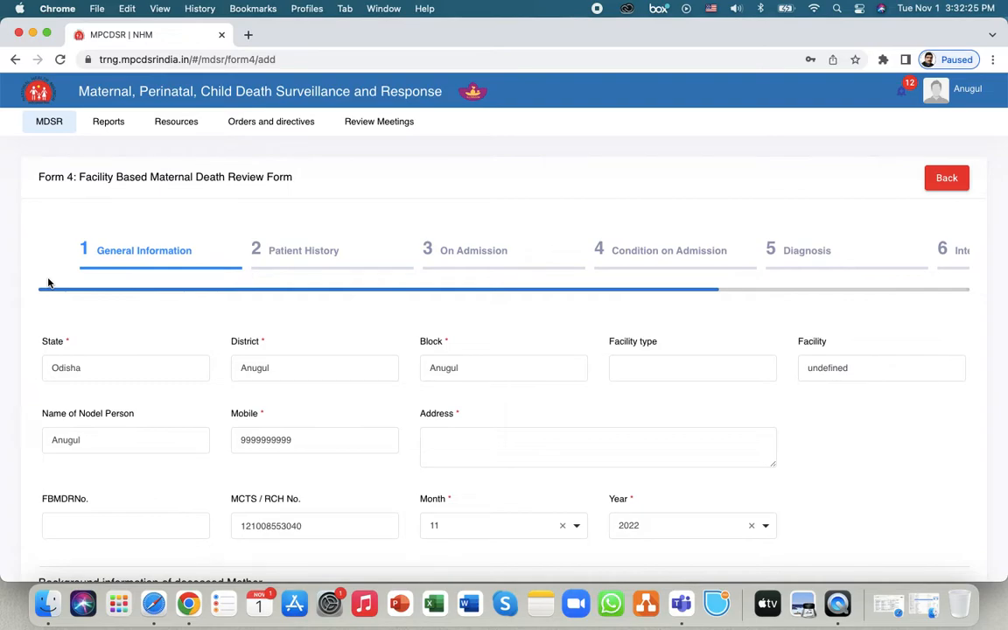
- Enter the address 'dffdfdfd' and Inpatient No. 1123
{"action": "scroll", "coordinate": [48, 283], "scroll_direction": "down", "scroll_amount": 2}
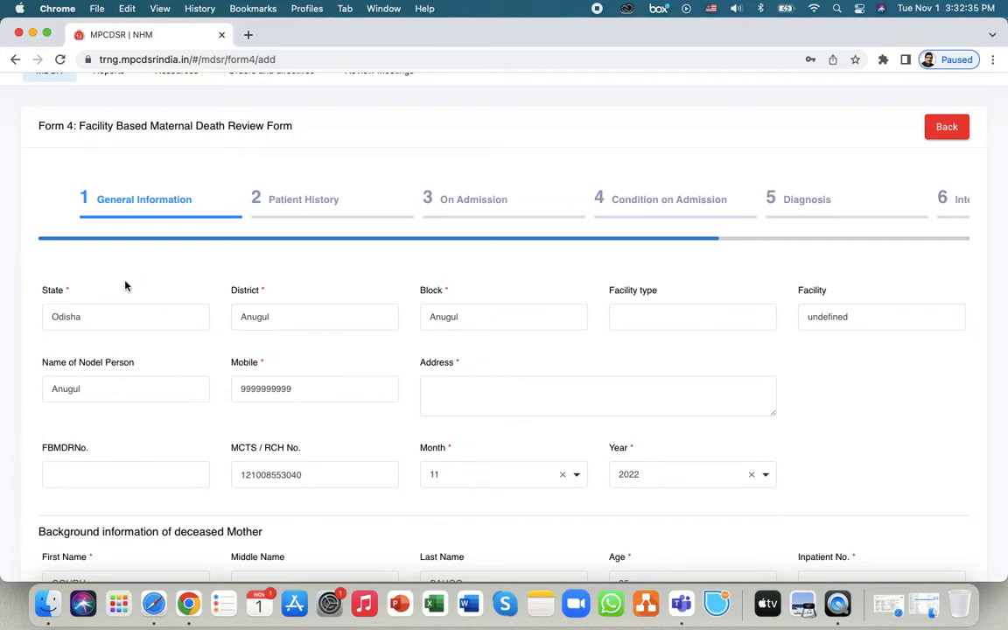
{"action": "scroll", "coordinate": [145, 298], "scroll_direction": "down", "scroll_amount": 1}
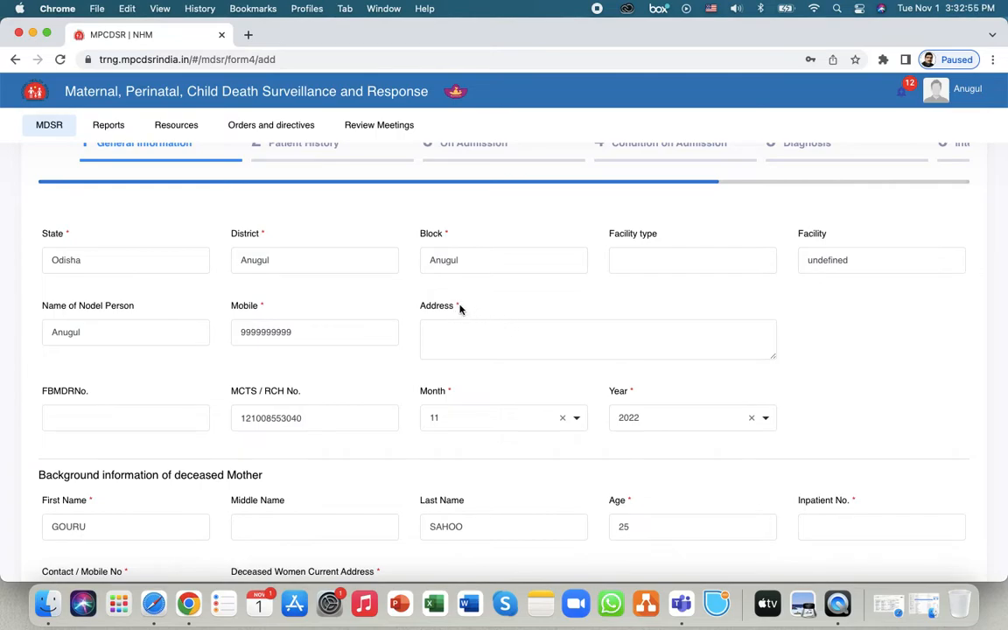
{"action": "left_click", "coordinate": [484, 342]}
{"action": "type", "text": "dffdfdfd"}
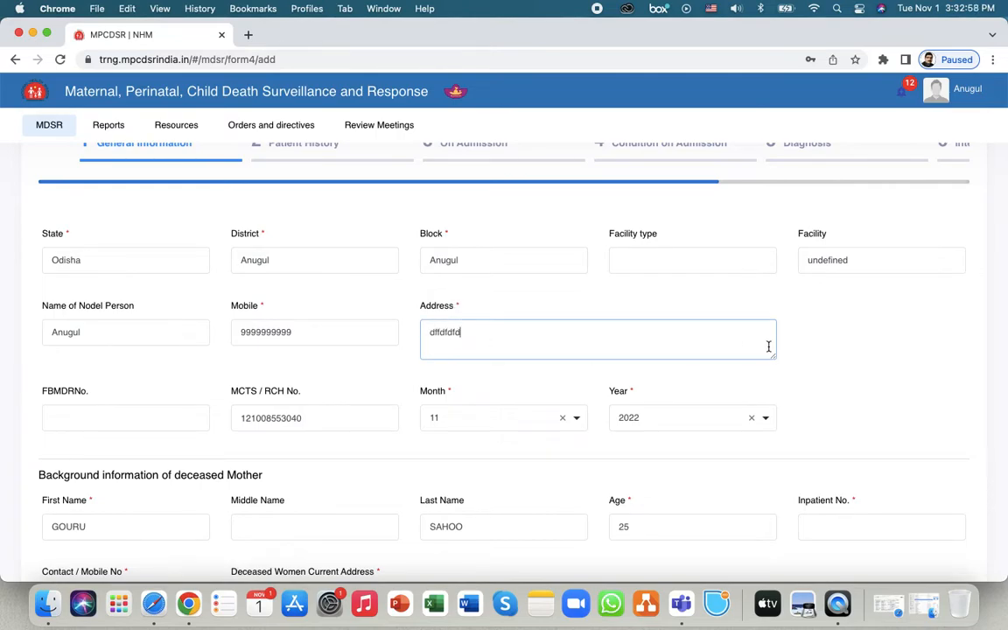
{"action": "left_click", "coordinate": [834, 359]}
{"action": "scroll", "coordinate": [834, 359], "scroll_direction": "down", "scroll_amount": 5}
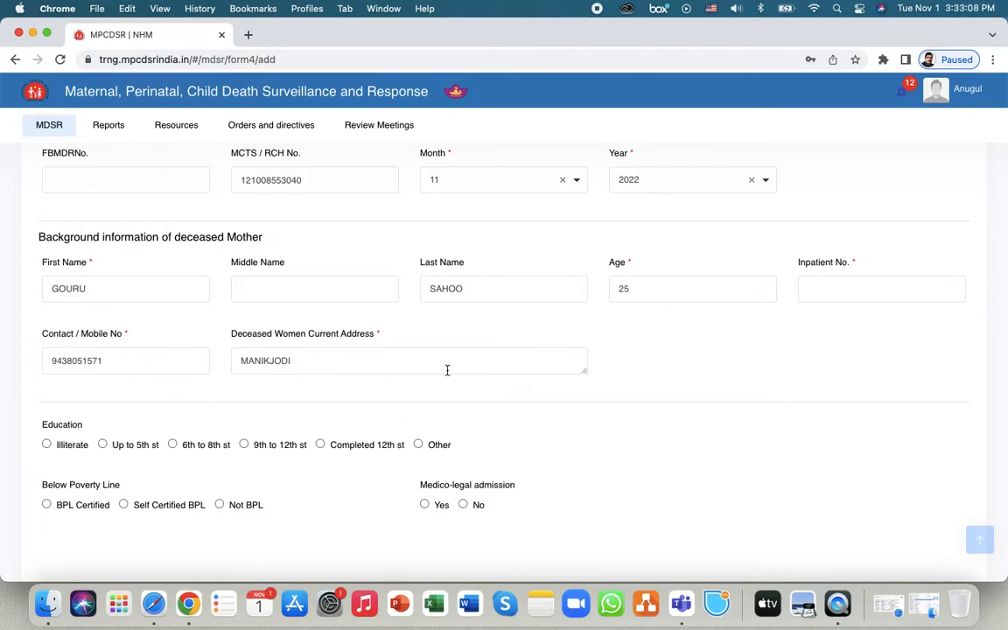
{"action": "left_click", "coordinate": [841, 284]}
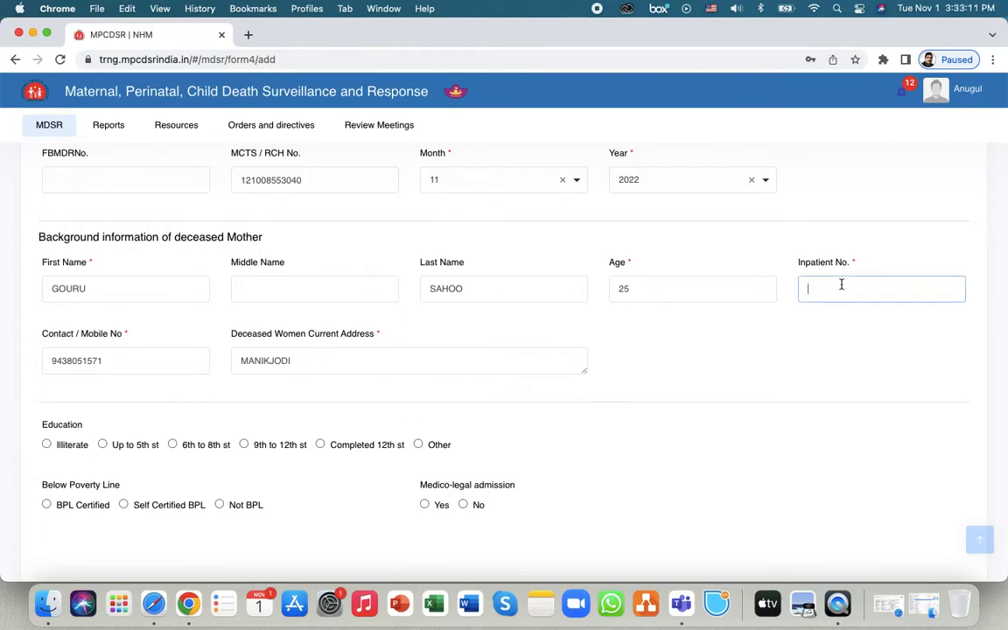
{"action": "type", "text": "1123"}
{"action": "left_click", "coordinate": [165, 414]}
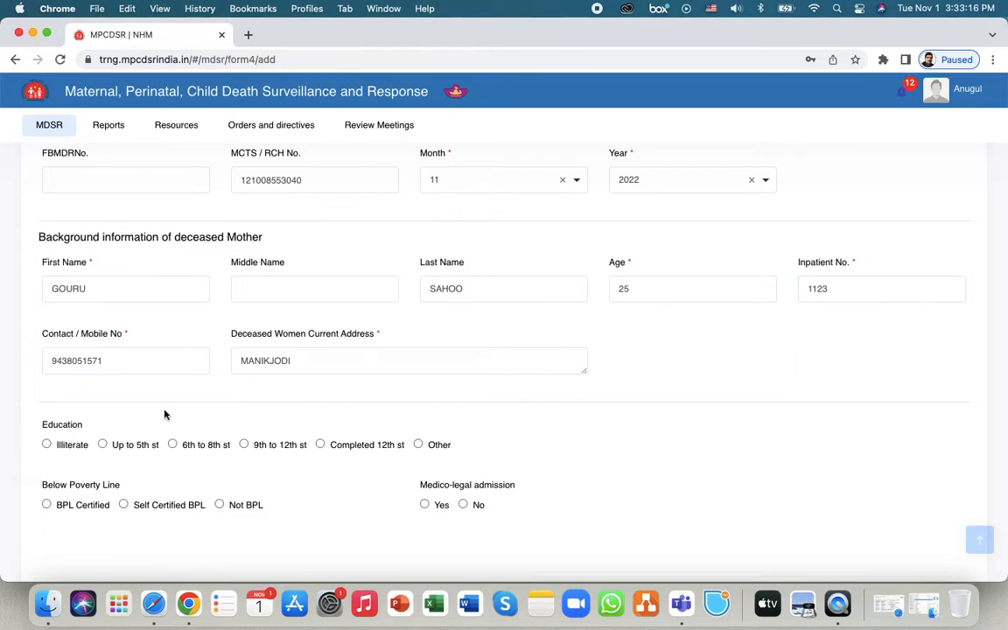
- Set education to Completed 12th st, poverty status BPL Certified, and medico-legal admission No
{"action": "scroll", "coordinate": [165, 414], "scroll_direction": "down", "scroll_amount": 3}
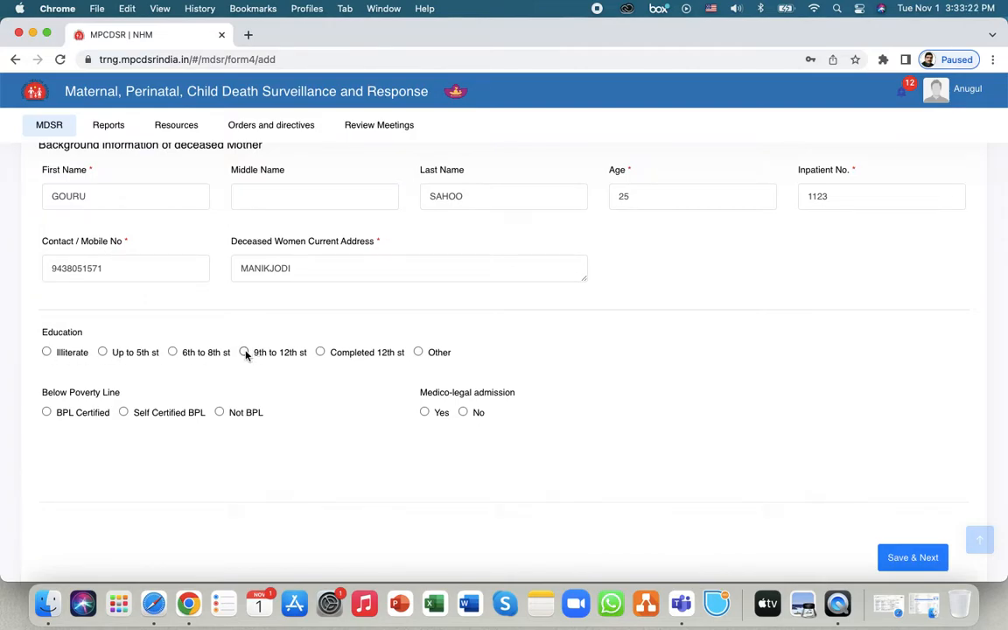
{"action": "left_click", "coordinate": [320, 352]}
{"action": "left_click", "coordinate": [46, 412]}
{"action": "left_click", "coordinate": [463, 412]}
{"action": "left_click", "coordinate": [919, 565]}
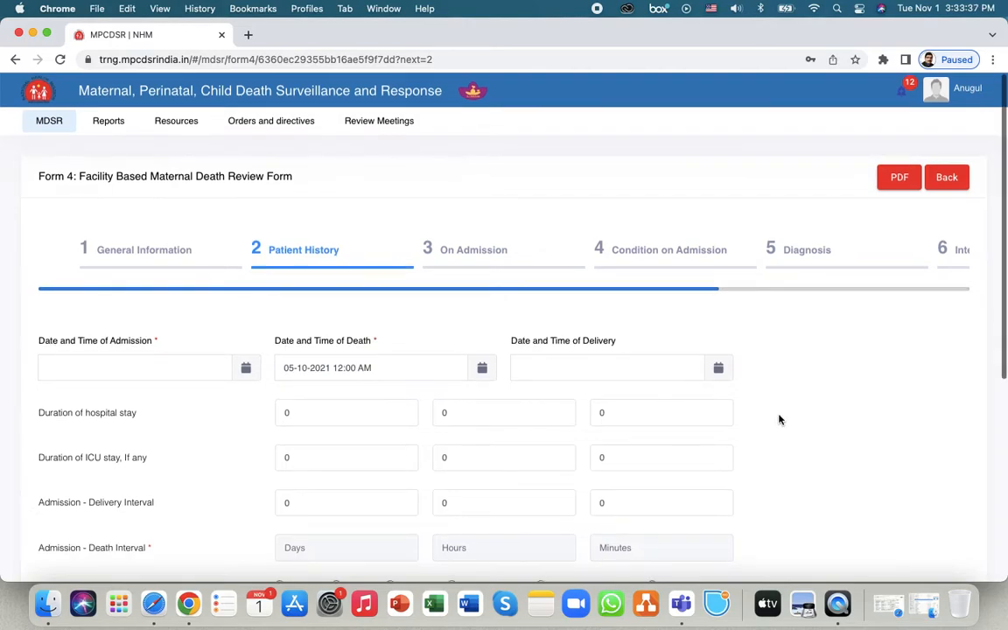
{"action": "scroll", "coordinate": [779, 420], "scroll_direction": "down", "scroll_amount": 3}
{"action": "left_click", "coordinate": [246, 263]}
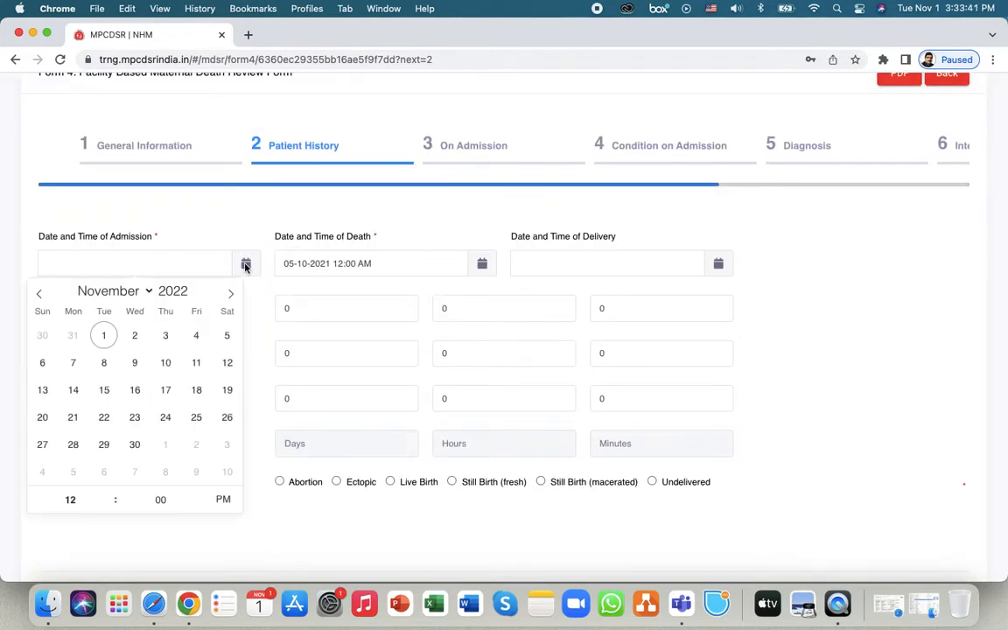
{"action": "left_click", "coordinate": [38, 293]}
{"action": "left_click", "coordinate": [38, 294]}
{"action": "left_click", "coordinate": [135, 362]}
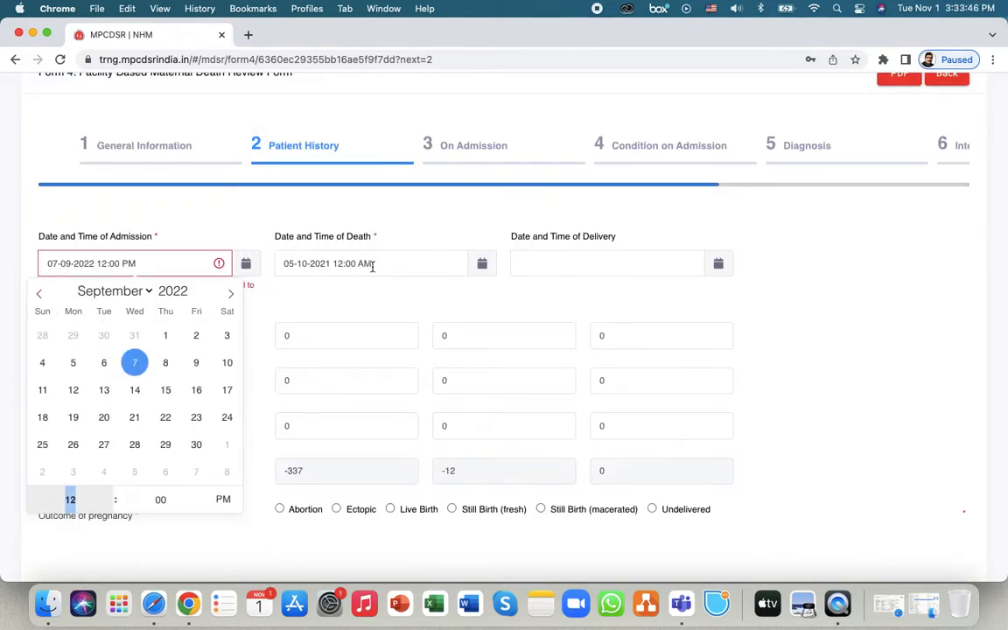
{"action": "left_click", "coordinate": [172, 196]}
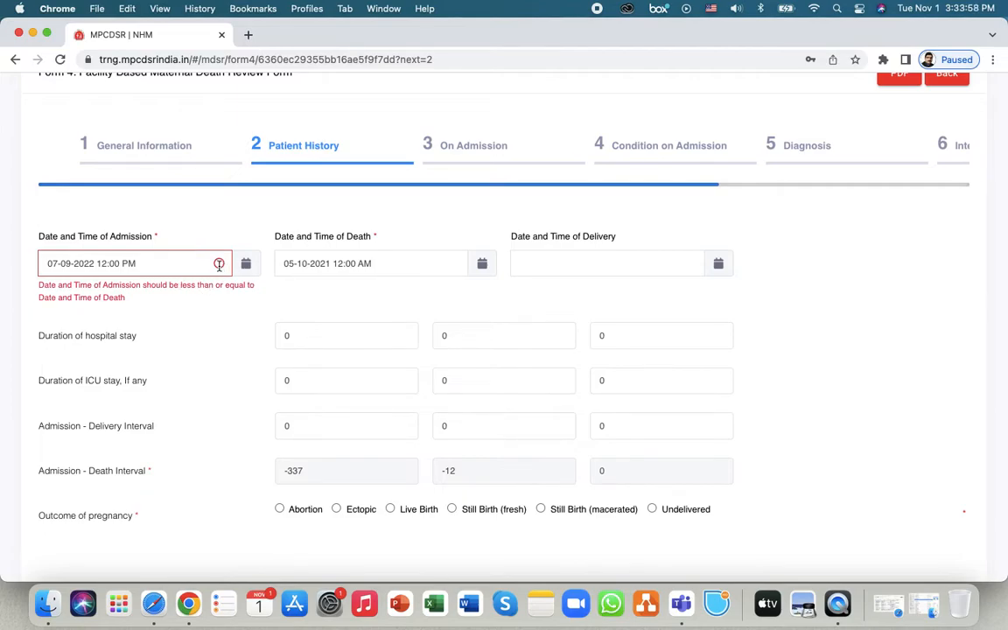
{"action": "left_click", "coordinate": [219, 265]}
{"action": "left_click", "coordinate": [146, 291]}
{"action": "left_click", "coordinate": [112, 313]}
{"action": "left_click", "coordinate": [135, 354]}
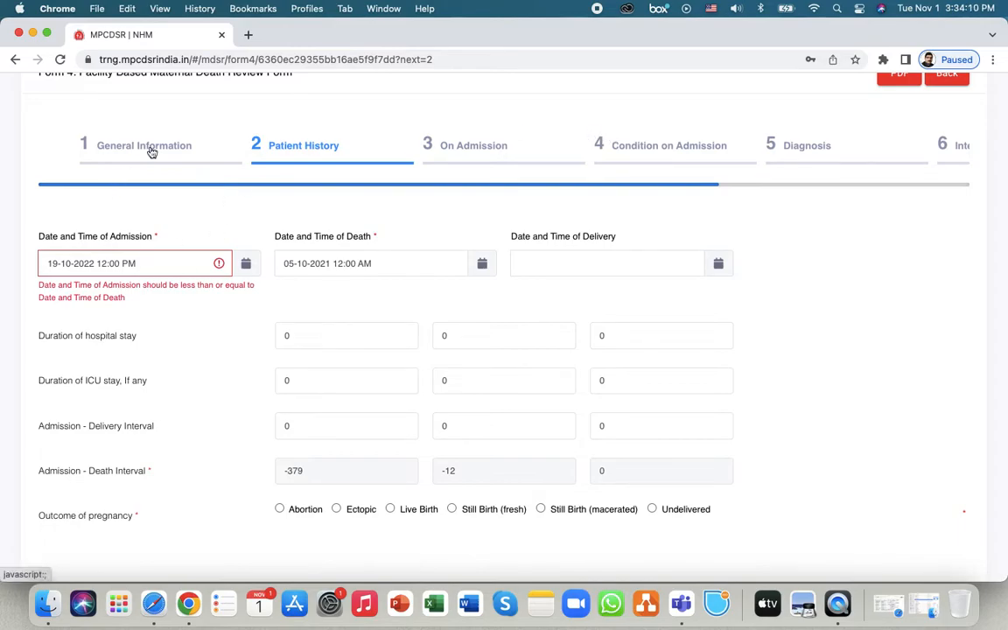
{"action": "left_click", "coordinate": [246, 269]}
{"action": "left_click", "coordinate": [195, 297]}
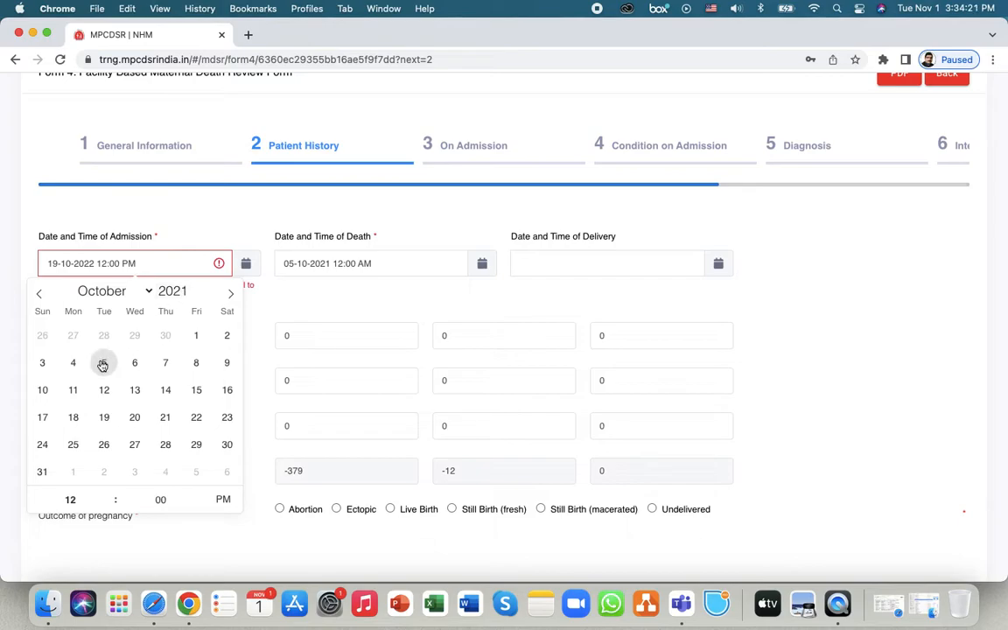
{"action": "left_click", "coordinate": [42, 361]}
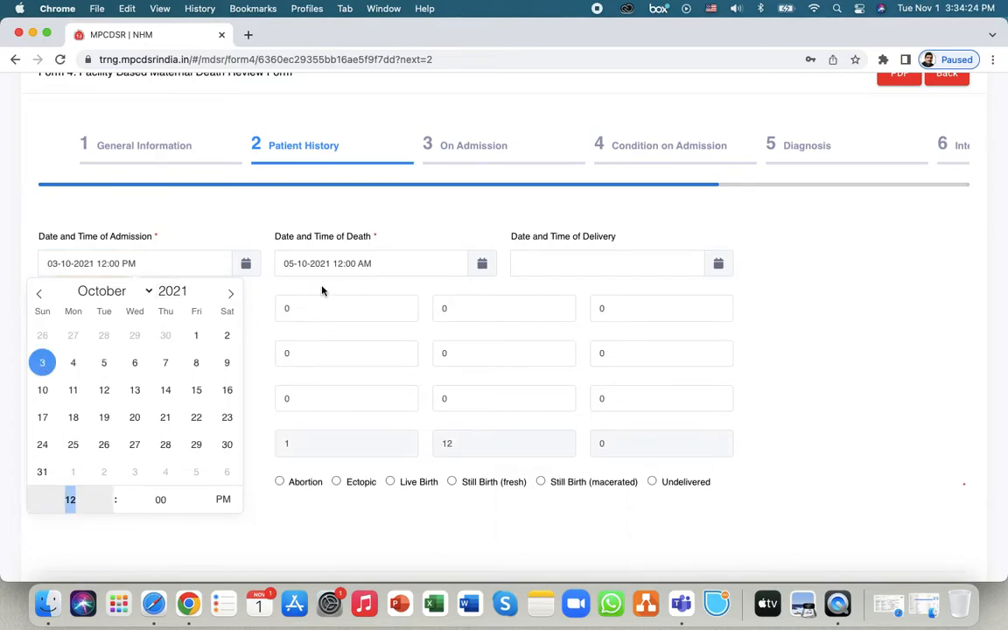
{"action": "left_click", "coordinate": [606, 255]}
{"action": "left_click", "coordinate": [699, 335]}
{"action": "left_click", "coordinate": [580, 508]}
{"action": "left_click", "coordinate": [580, 508]}
{"action": "left_click", "coordinate": [580, 508]}
{"action": "left_click", "coordinate": [580, 508]}
{"action": "left_click", "coordinate": [669, 336]}
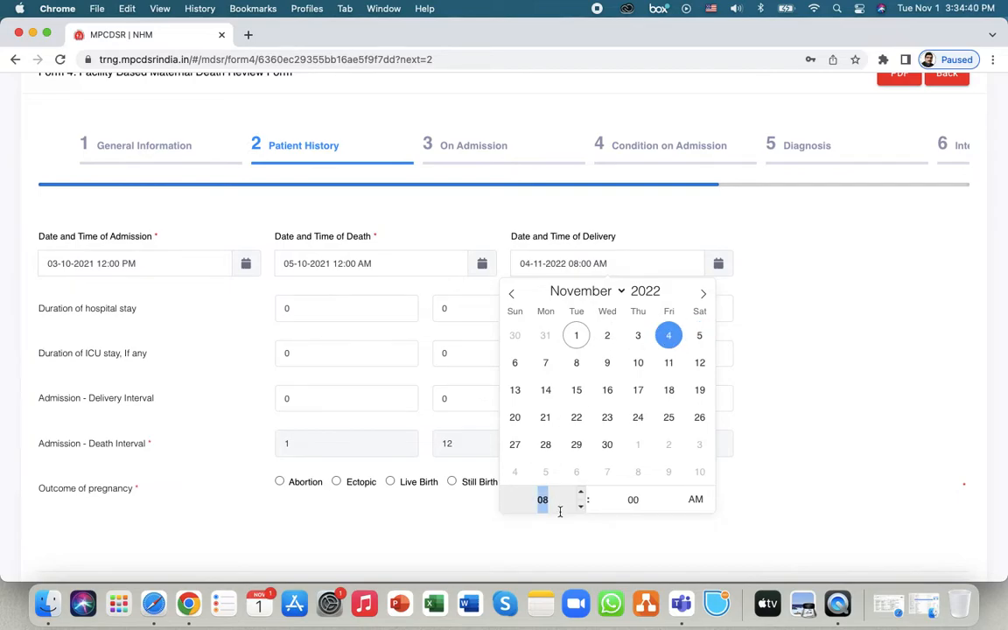
{"action": "left_click", "coordinate": [689, 500]}
{"action": "left_click", "coordinate": [780, 373]}
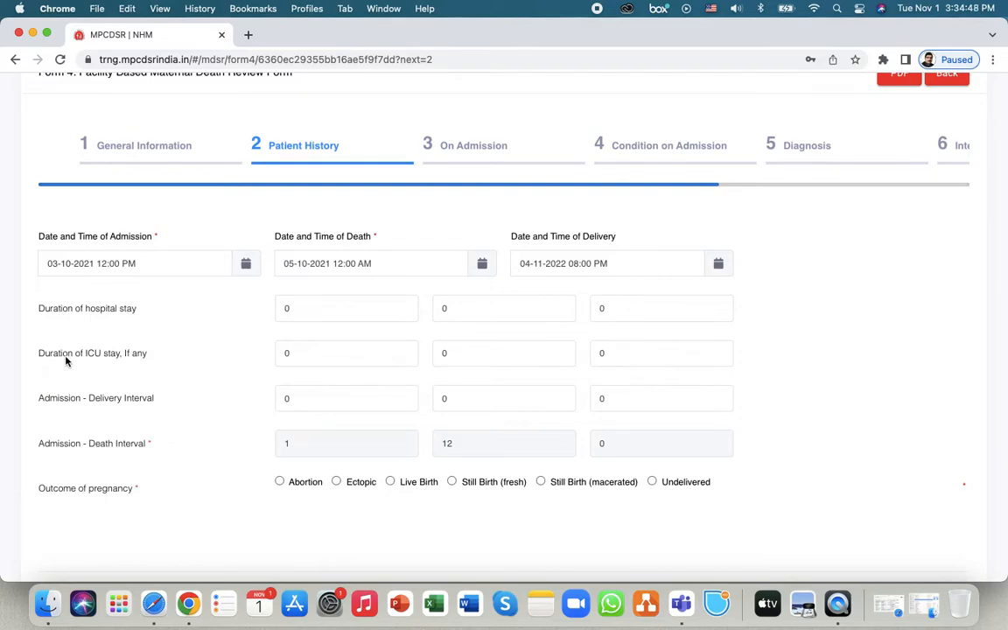
- Review the hospital and ICU stay durations and set the pregnancy outcome to Live Birth
{"action": "left_click_drag", "start_coordinate": [67, 358], "coordinate": [135, 362]}
{"action": "left_click", "coordinate": [124, 355]}
{"action": "left_click", "coordinate": [327, 309]}
{"action": "left_click", "coordinate": [533, 308]}
{"action": "left_click", "coordinate": [666, 309]}
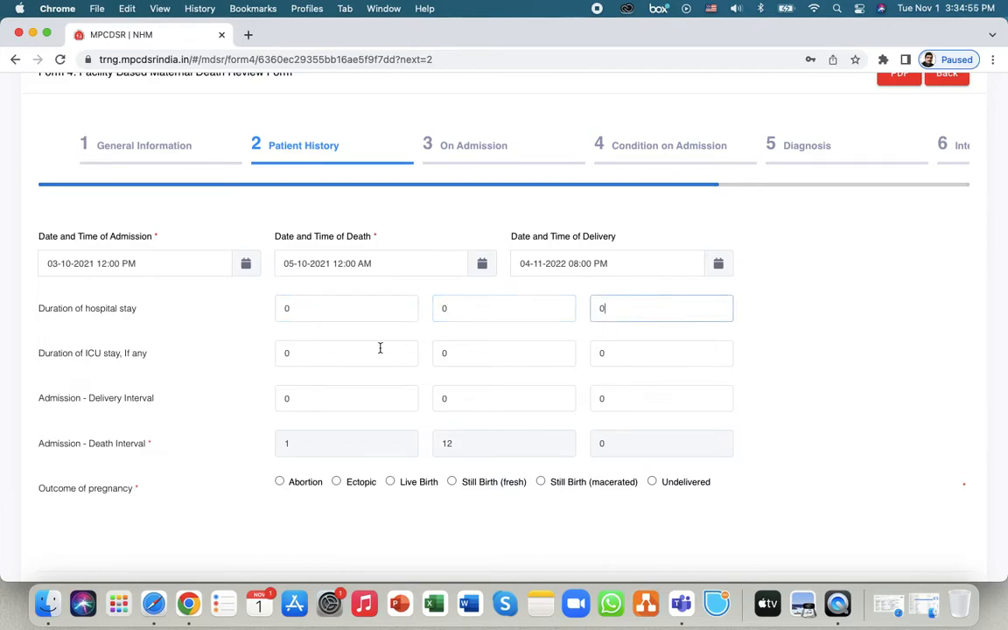
{"action": "left_click", "coordinate": [325, 352]}
{"action": "left_click", "coordinate": [501, 354]}
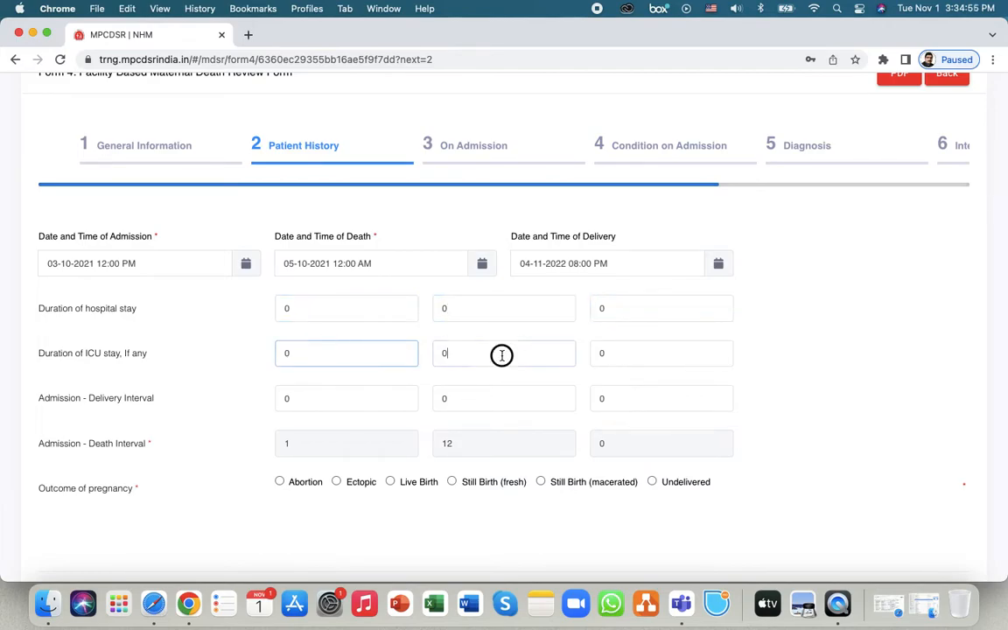
{"action": "left_click", "coordinate": [635, 356]}
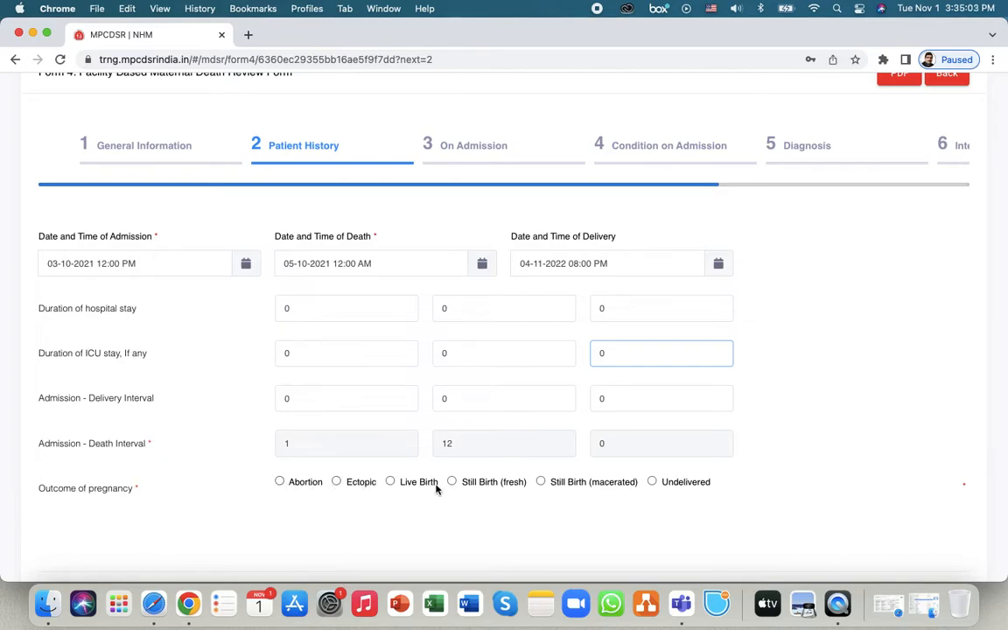
{"action": "left_click", "coordinate": [390, 481]}
{"action": "scroll", "coordinate": [470, 517], "scroll_direction": "down", "scroll_amount": 3}
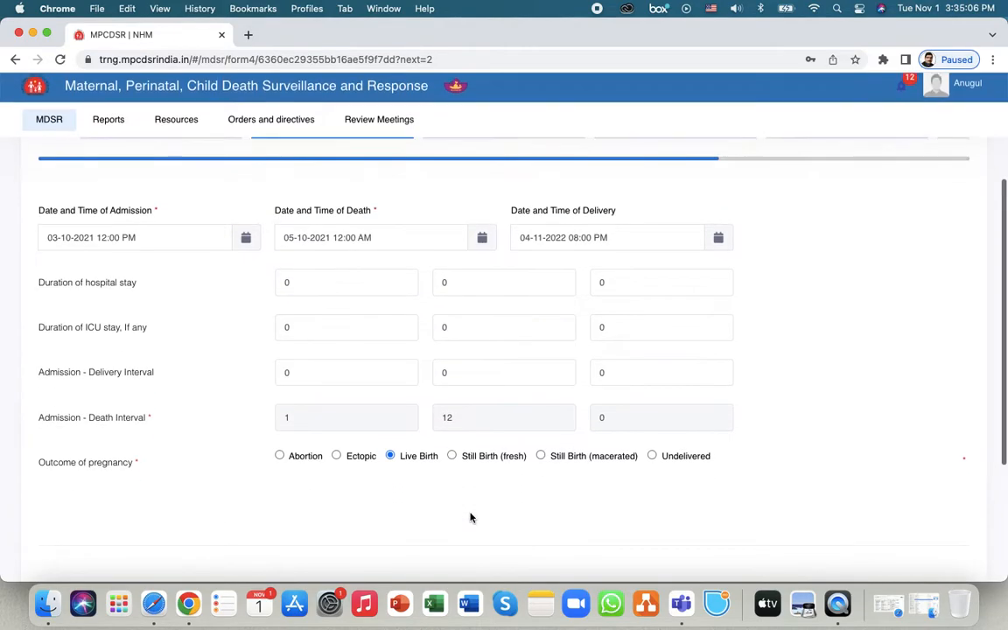
{"action": "scroll", "coordinate": [470, 517], "scroll_direction": "up", "scroll_amount": 2}
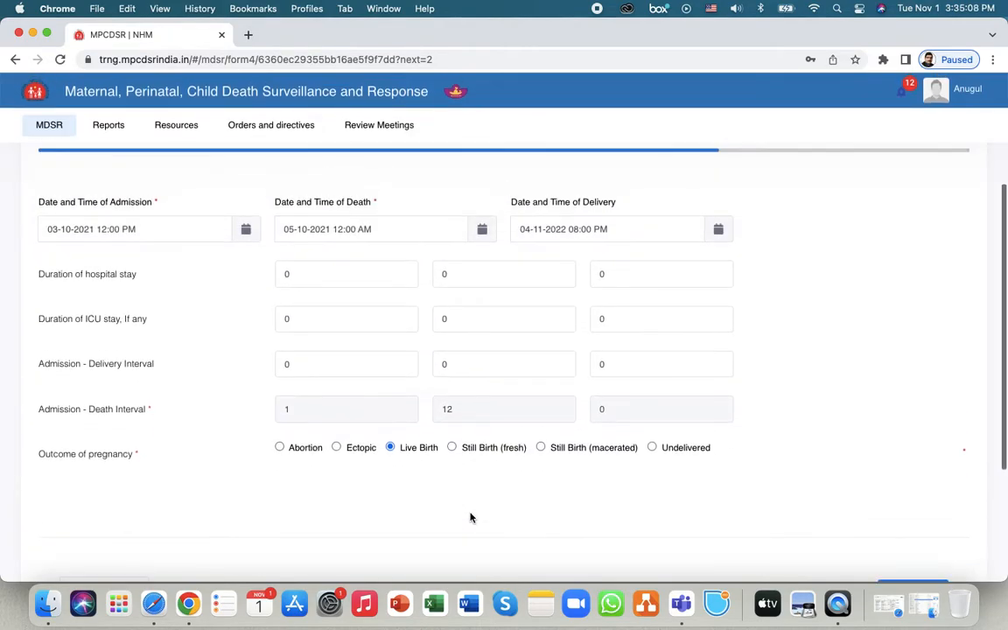
{"action": "scroll", "coordinate": [470, 518], "scroll_direction": "down", "scroll_amount": 4}
- Save Patient History and record alive children as a total count of 4
{"action": "left_click", "coordinate": [913, 436]}
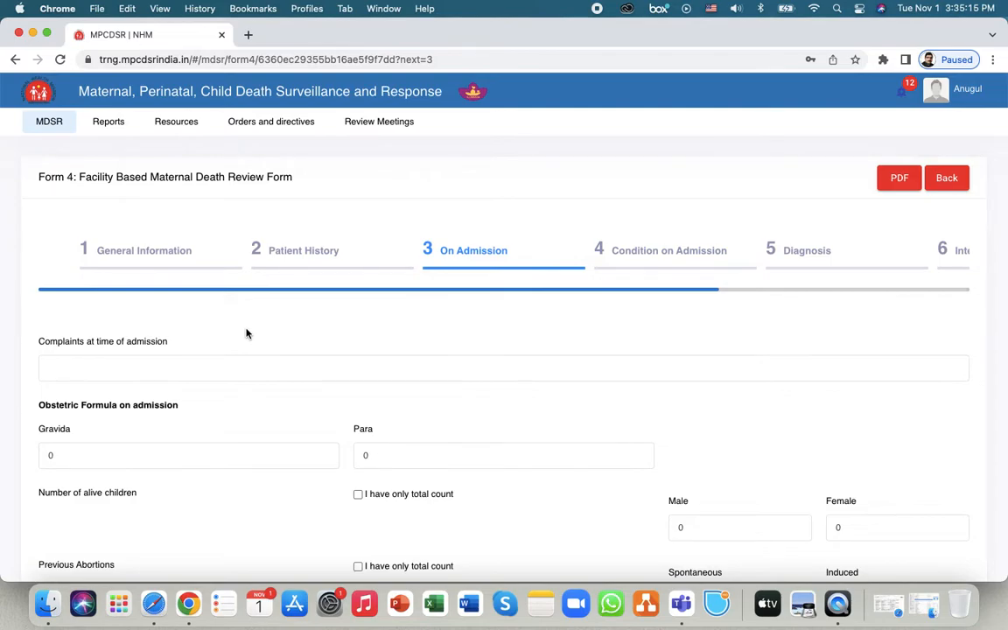
{"action": "scroll", "coordinate": [246, 333], "scroll_direction": "down", "scroll_amount": 3}
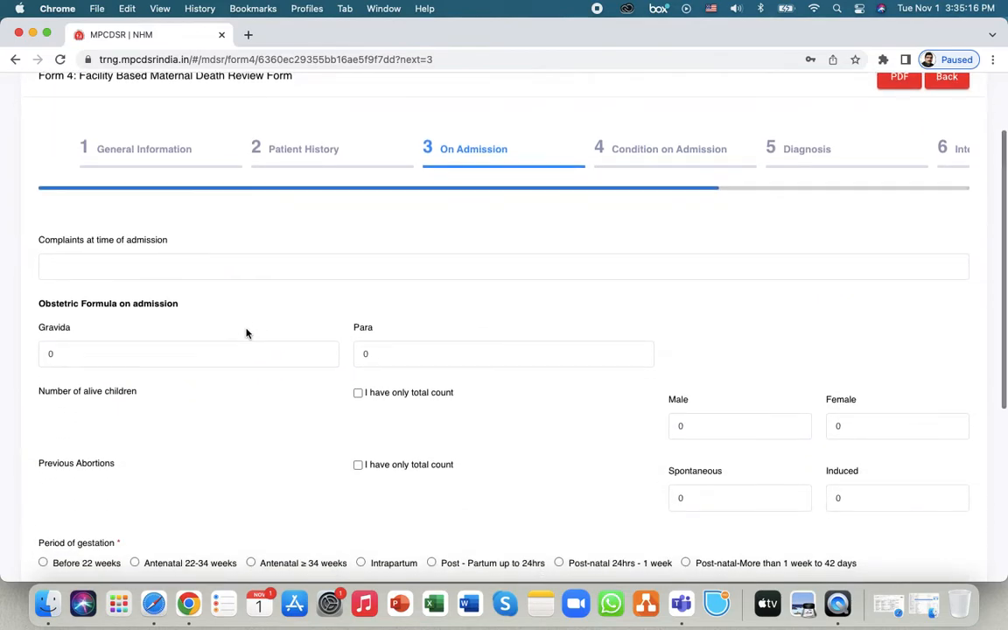
{"action": "scroll", "coordinate": [246, 334], "scroll_direction": "down", "scroll_amount": 1}
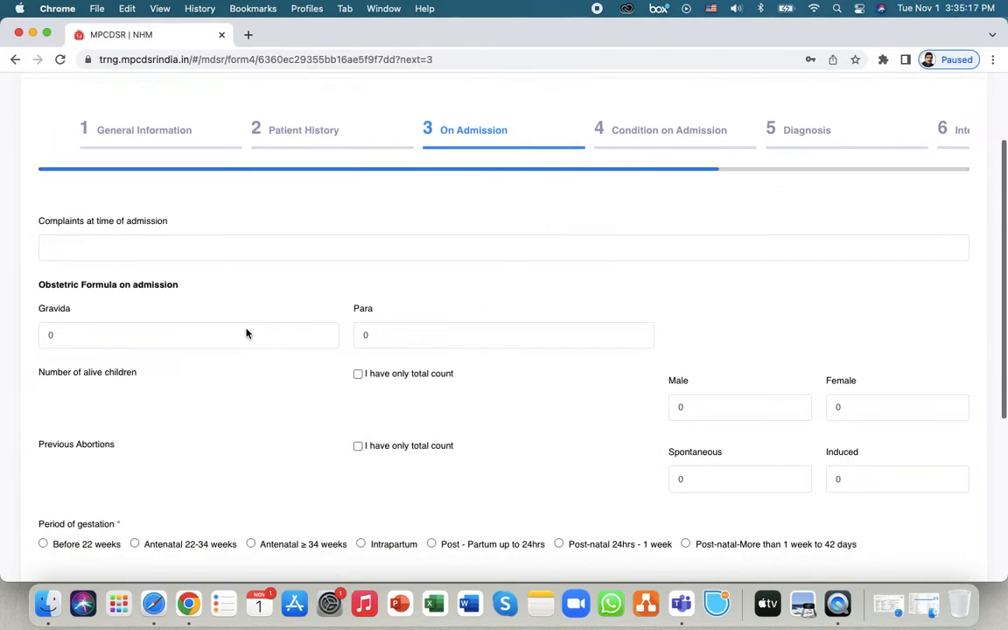
{"action": "left_click", "coordinate": [180, 254]}
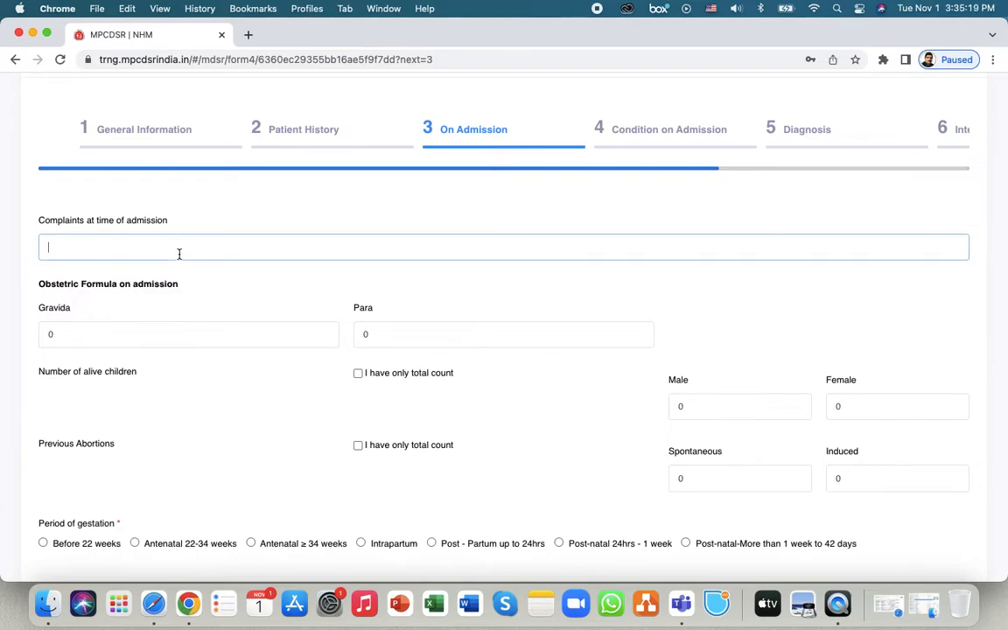
{"action": "left_click", "coordinate": [142, 336]}
{"action": "scroll", "coordinate": [188, 374], "scroll_direction": "down", "scroll_amount": 1}
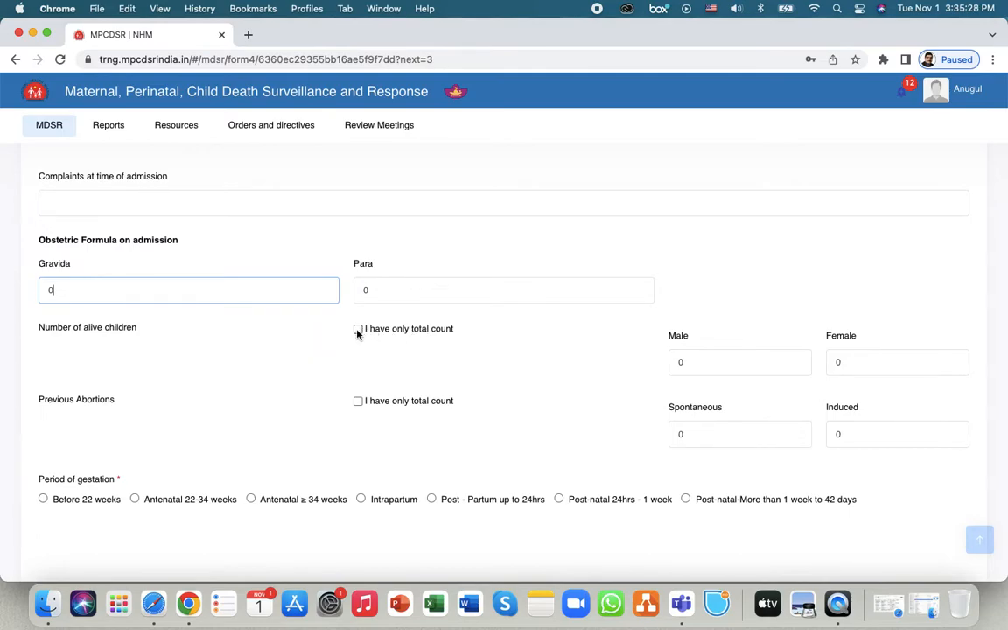
{"action": "left_click", "coordinate": [358, 330]}
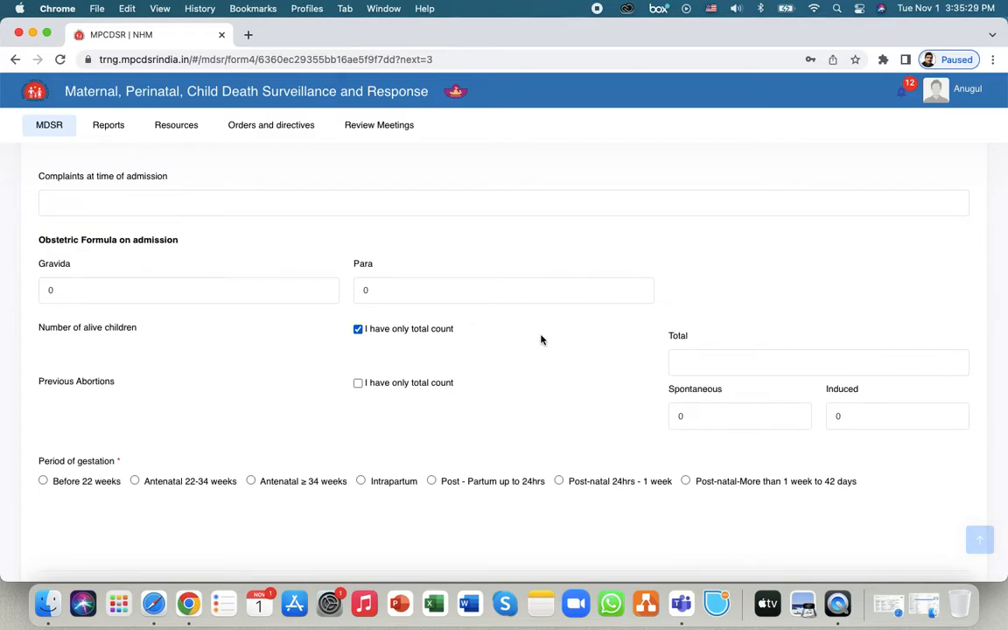
{"action": "left_click", "coordinate": [749, 360]}
{"action": "type", "text": "4"}
{"action": "left_click", "coordinate": [682, 416]}
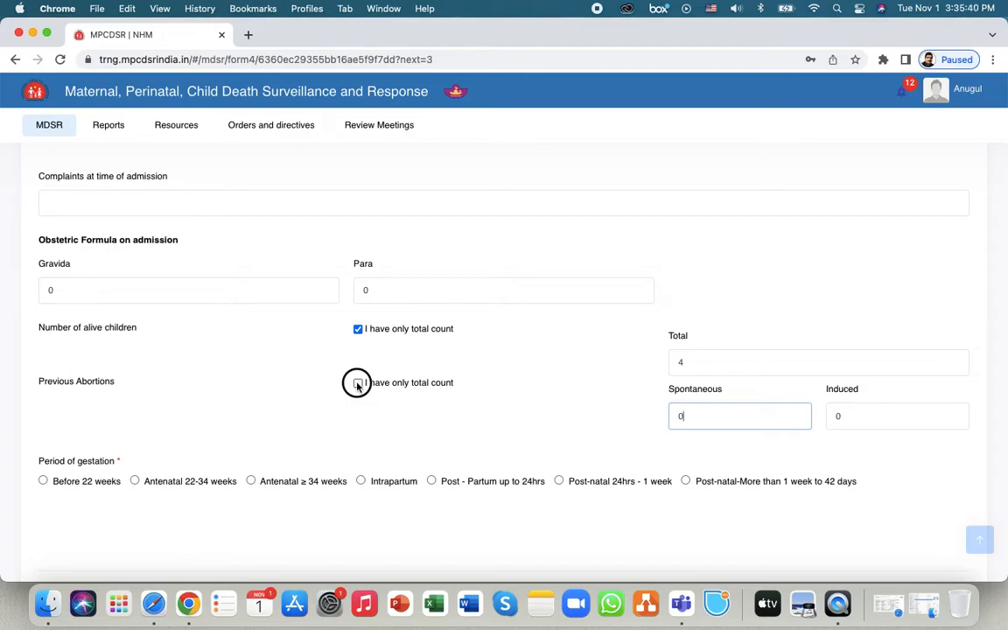
- Record previous abortions as a total of 1 and period of gestation Before 22 weeks
{"action": "left_click", "coordinate": [358, 382]}
{"action": "left_click", "coordinate": [701, 416]}
{"action": "type", "text": "1"}
{"action": "left_click", "coordinate": [469, 411]}
{"action": "scroll", "coordinate": [254, 397], "scroll_direction": "down", "scroll_amount": 1}
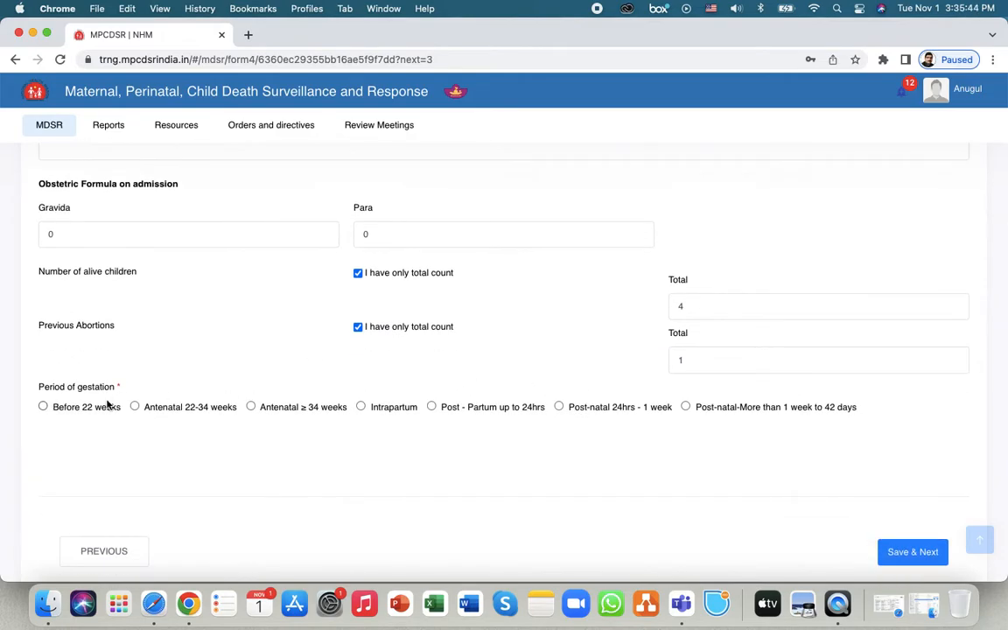
{"action": "left_click", "coordinate": [42, 407]}
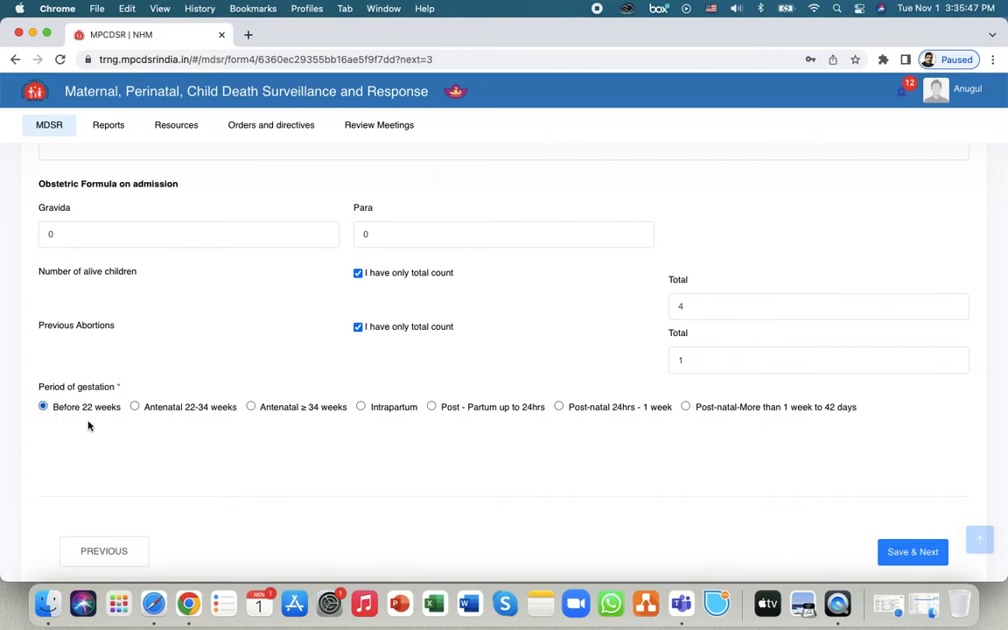
- Save the admission details and record the condition on admission as Stable
{"action": "left_click", "coordinate": [913, 553]}
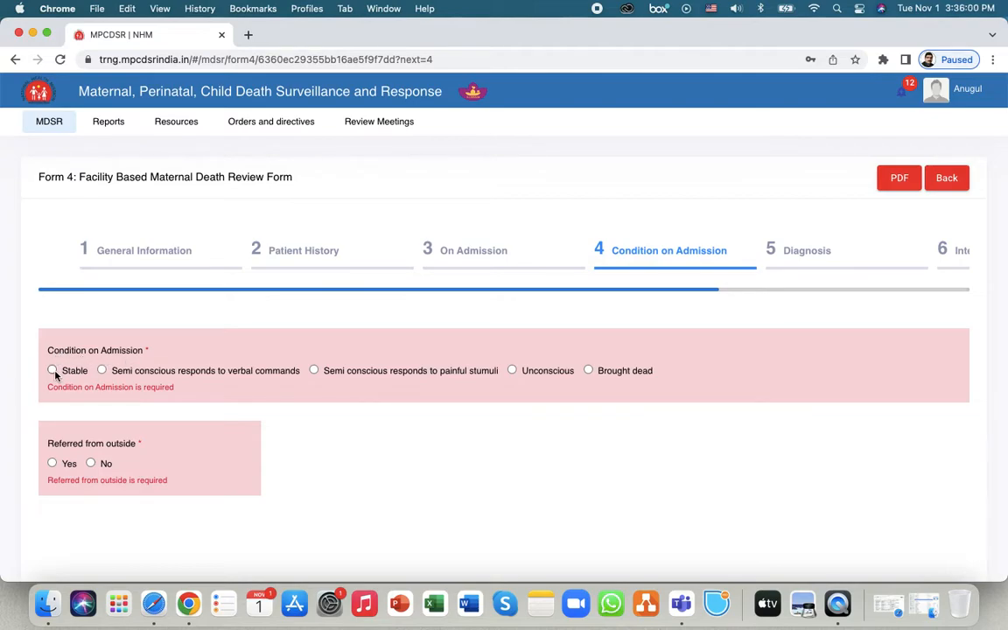
{"action": "left_click", "coordinate": [53, 371]}
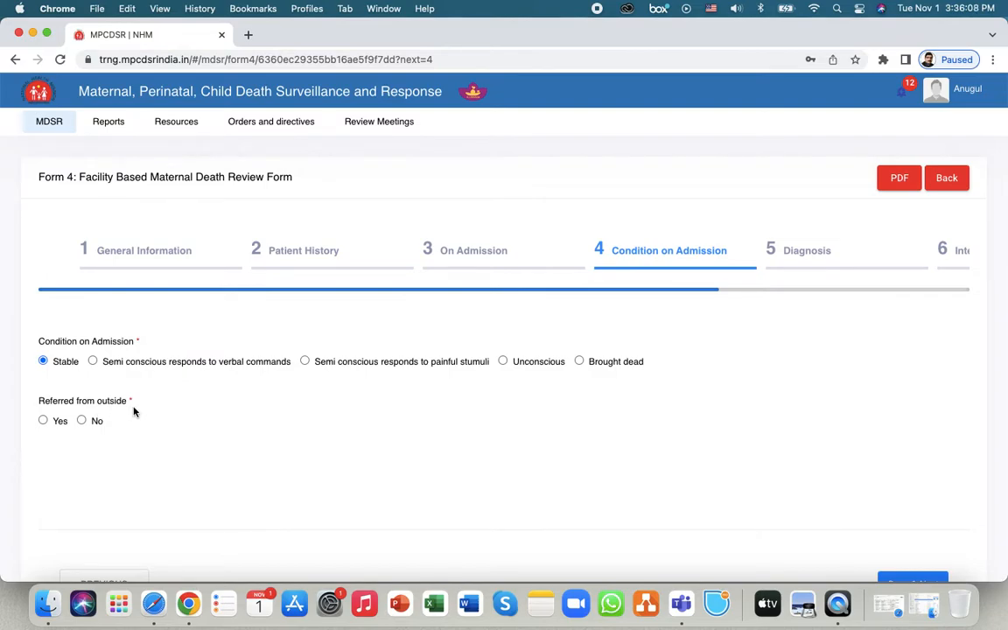
{"action": "scroll", "coordinate": [134, 411], "scroll_direction": "down", "scroll_amount": 2}
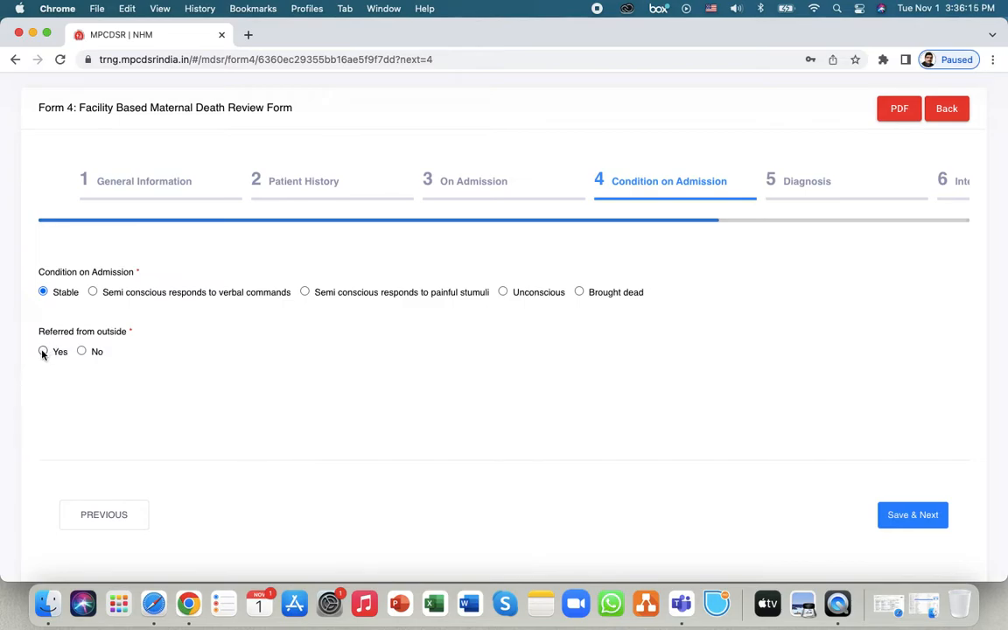
- Set Referred from outside to No and save the condition on admission
{"action": "left_click", "coordinate": [43, 351]}
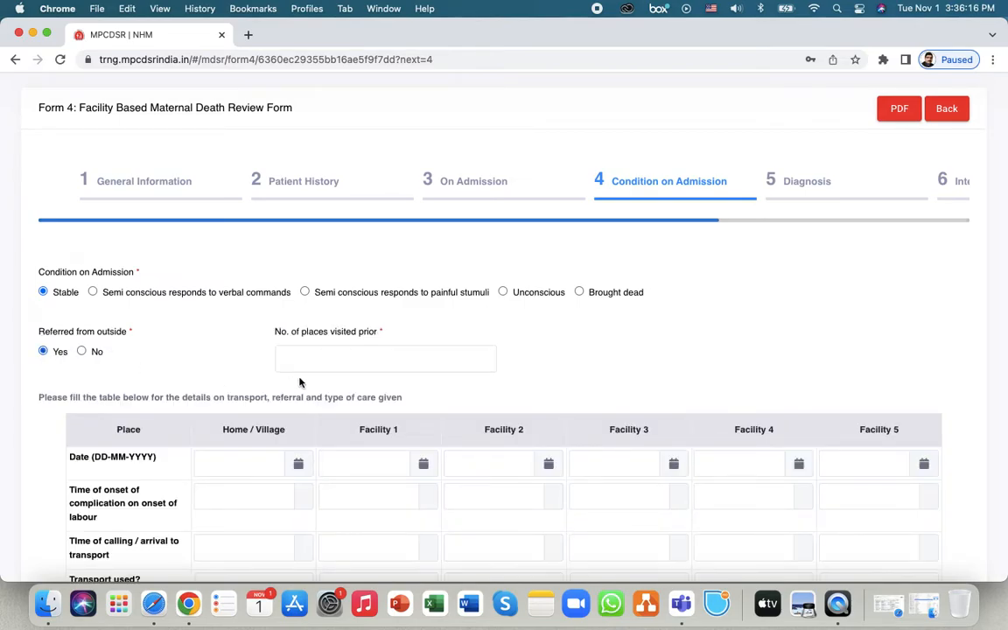
{"action": "scroll", "coordinate": [473, 388], "scroll_direction": "down", "scroll_amount": 2}
{"action": "scroll", "coordinate": [473, 387], "scroll_direction": "down", "scroll_amount": 5}
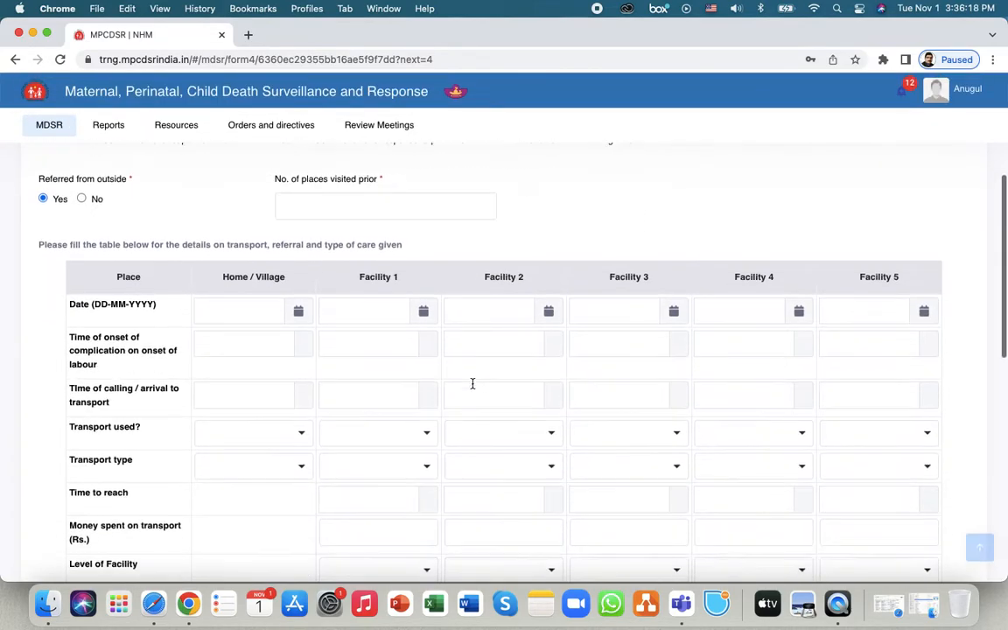
{"action": "scroll", "coordinate": [473, 383], "scroll_direction": "down", "scroll_amount": 3}
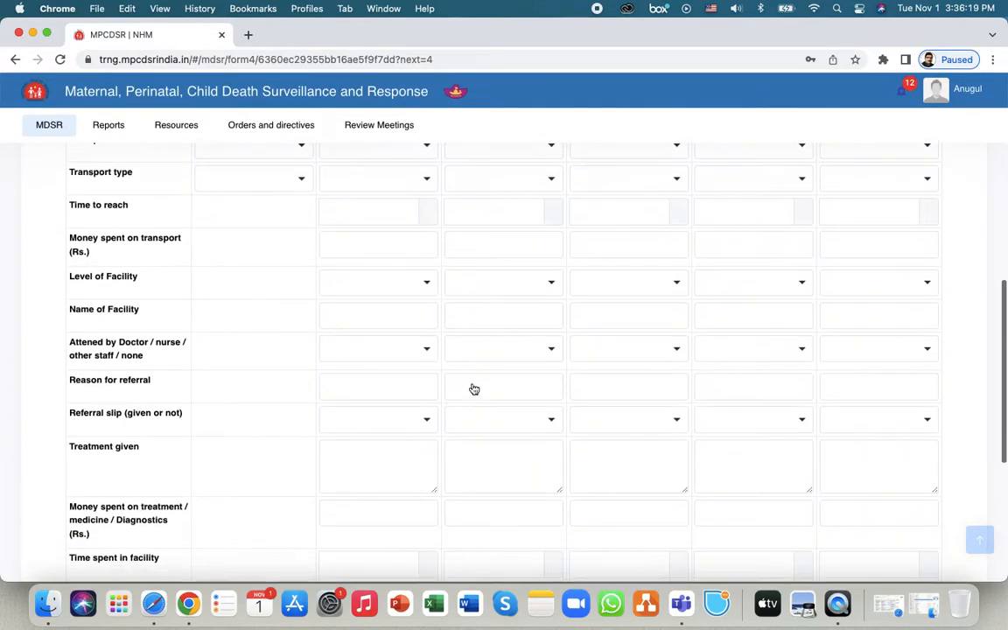
{"action": "scroll", "coordinate": [472, 384], "scroll_direction": "down", "scroll_amount": 1}
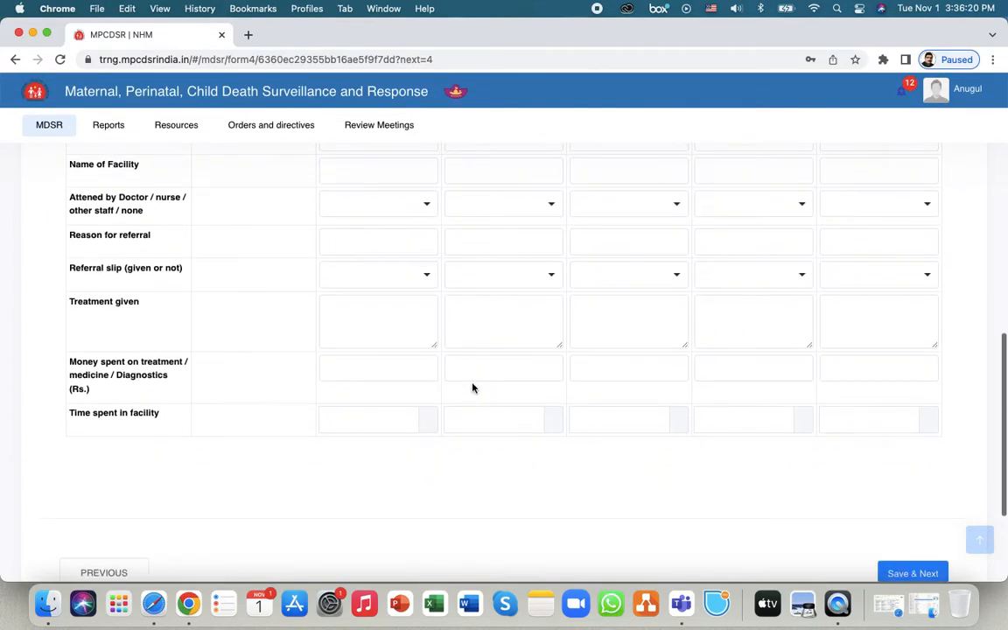
{"action": "scroll", "coordinate": [472, 388], "scroll_direction": "up", "scroll_amount": 12}
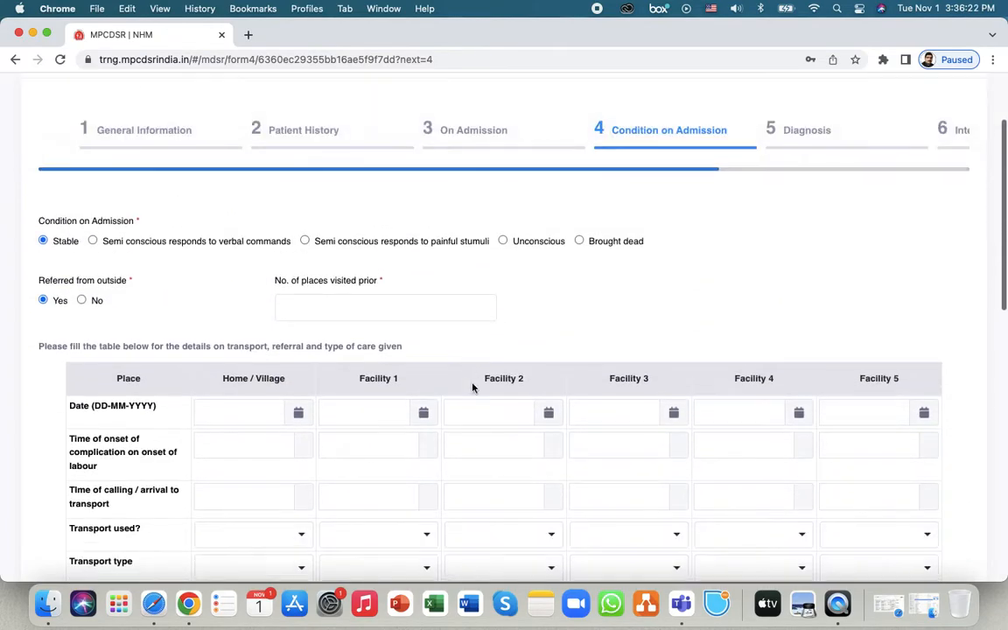
{"action": "scroll", "coordinate": [473, 387], "scroll_direction": "up", "scroll_amount": 1}
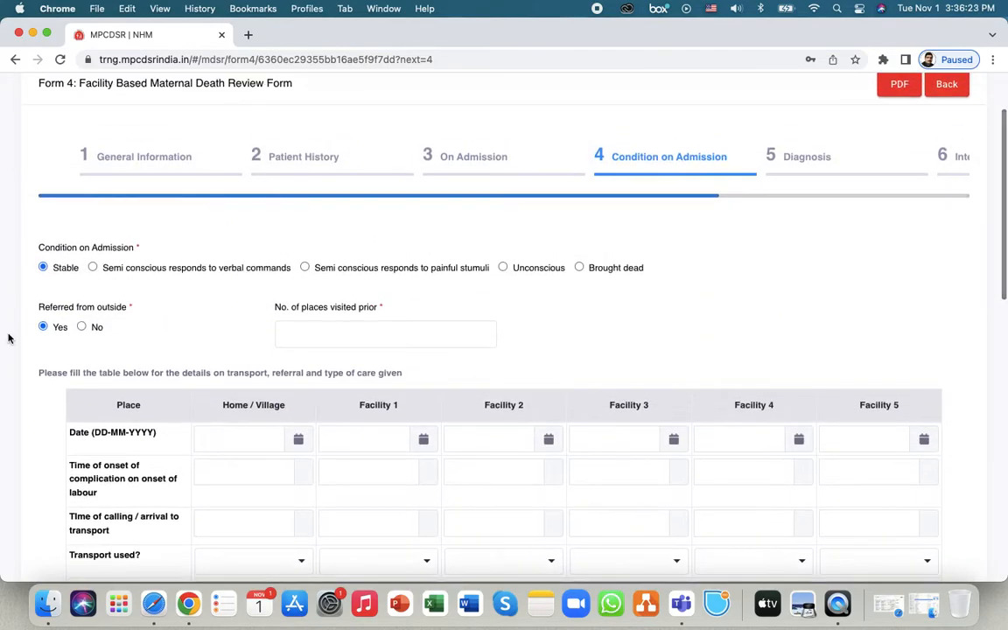
{"action": "left_click", "coordinate": [82, 327]}
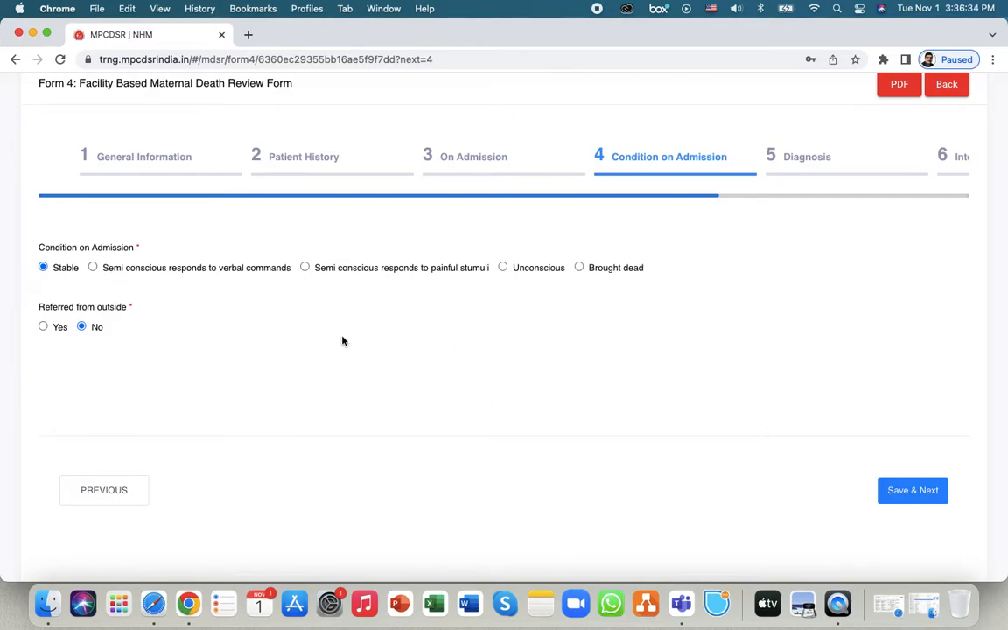
{"action": "left_click", "coordinate": [913, 491]}
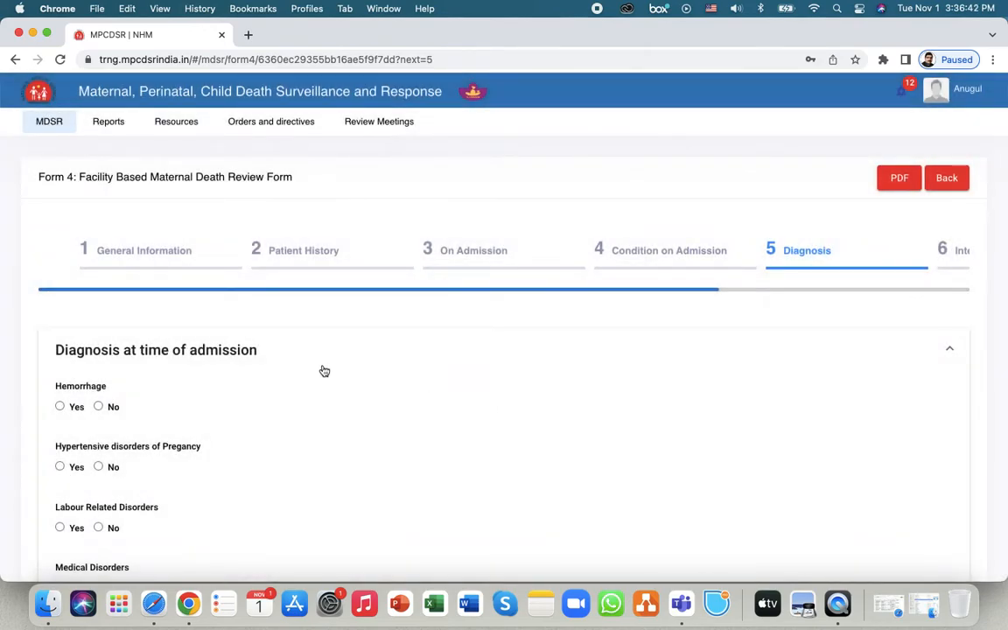
- Answer Yes to Hemorrhage with Antepartum Bleeding, Placentra Previa and Rupture Uterus
{"action": "scroll", "coordinate": [322, 371], "scroll_direction": "down", "scroll_amount": 3}
{"action": "scroll", "coordinate": [323, 371], "scroll_direction": "down", "scroll_amount": 3}
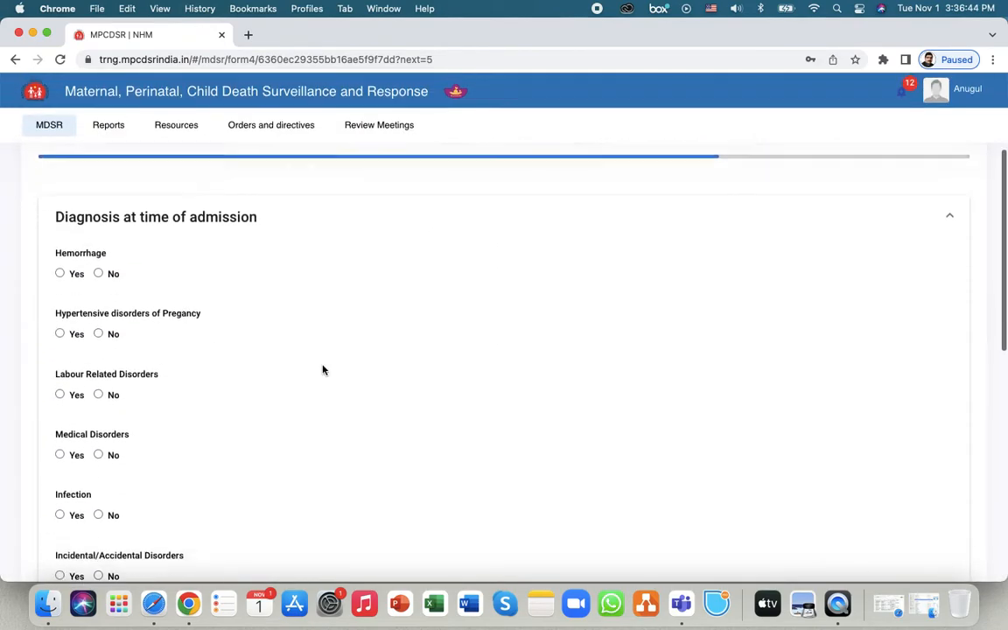
{"action": "scroll", "coordinate": [323, 371], "scroll_direction": "down", "scroll_amount": 1}
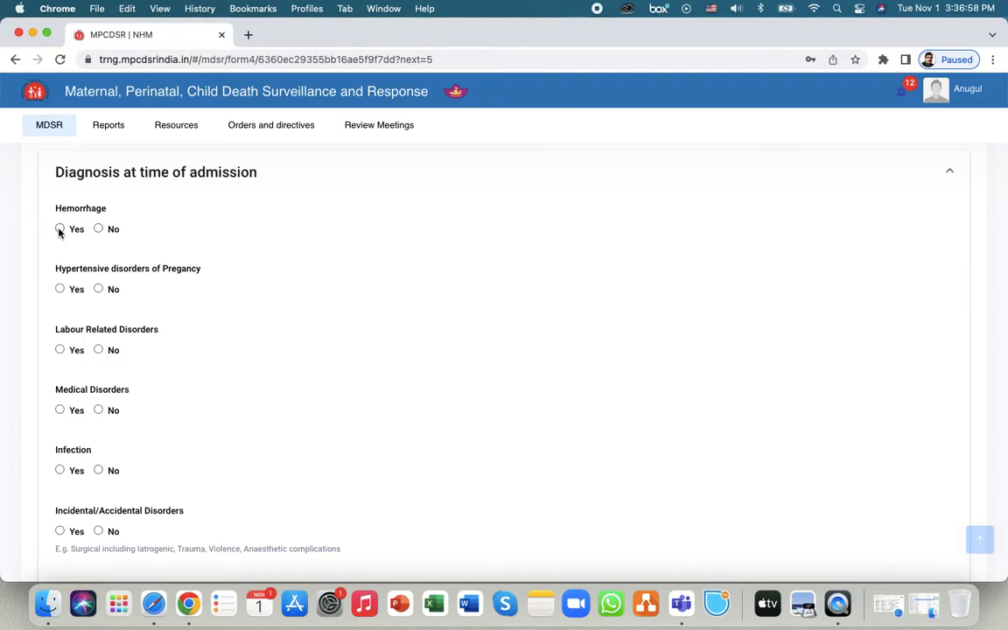
{"action": "left_click", "coordinate": [60, 230]}
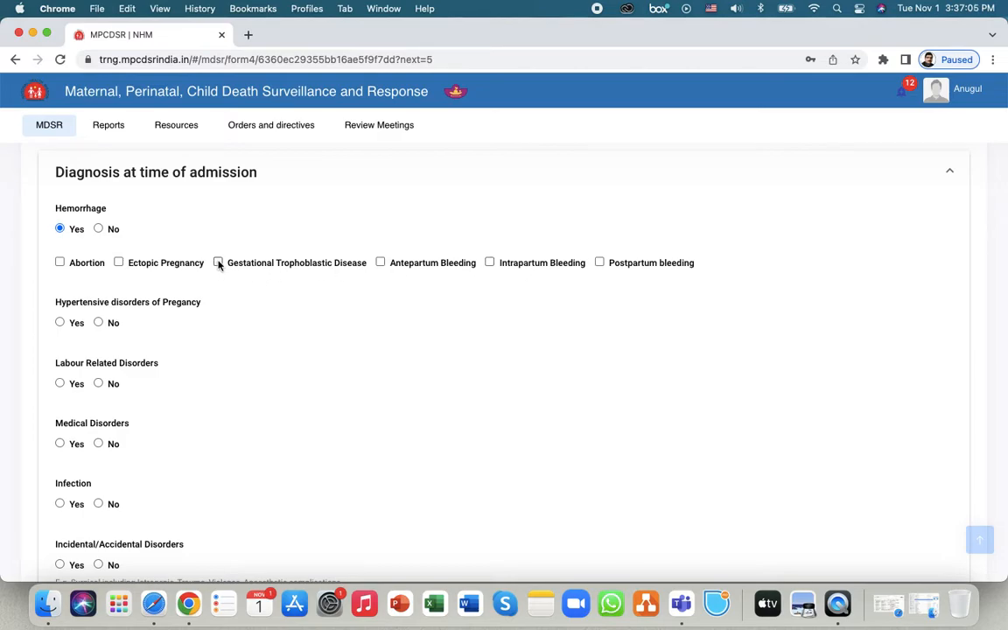
{"action": "left_click", "coordinate": [380, 263]}
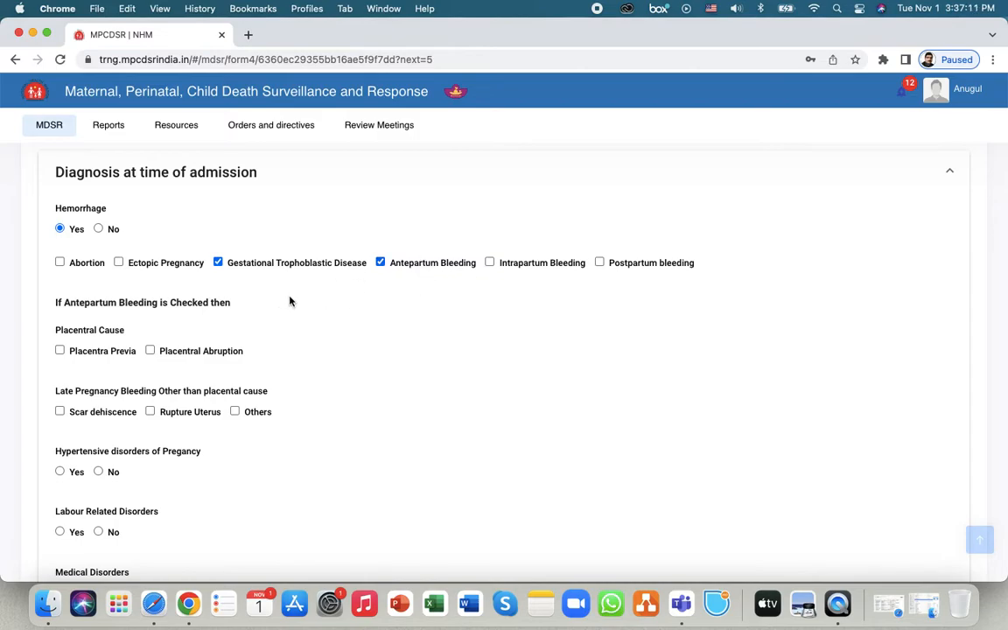
{"action": "left_click", "coordinate": [60, 351]}
{"action": "left_click", "coordinate": [149, 411]}
{"action": "left_click", "coordinate": [150, 411]}
{"action": "left_click", "coordinate": [151, 412]}
- Answer No to hypertensive, labour, medical, infection, incidental/accidental and any other disorders
{"action": "scroll", "coordinate": [358, 378], "scroll_direction": "down", "scroll_amount": 5}
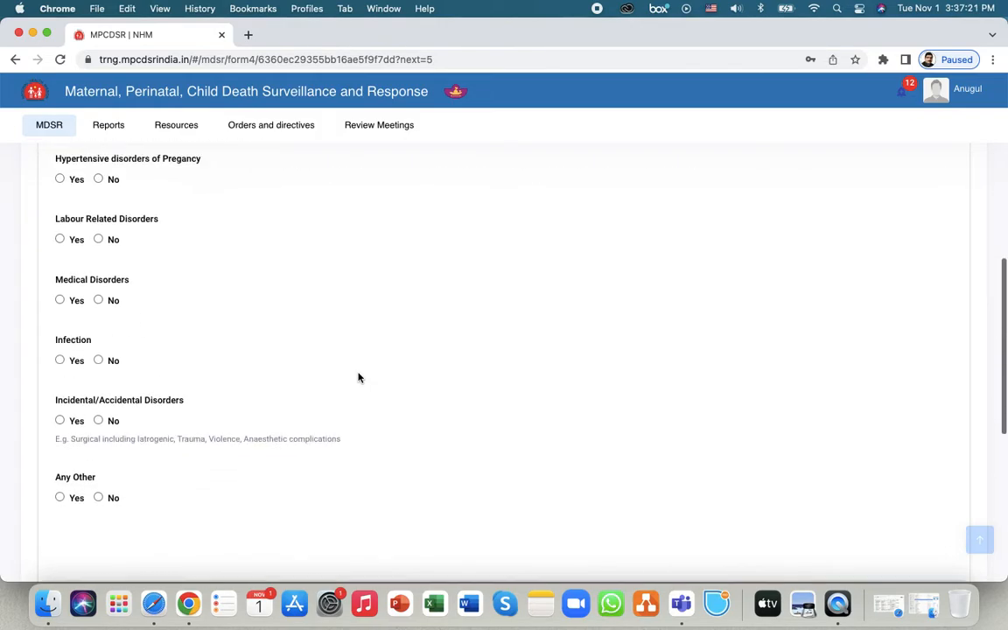
{"action": "left_click", "coordinate": [98, 179]}
{"action": "left_click", "coordinate": [98, 239]}
{"action": "left_click", "coordinate": [98, 299]}
{"action": "left_click", "coordinate": [98, 360]}
{"action": "left_click", "coordinate": [98, 420]}
{"action": "scroll", "coordinate": [243, 469], "scroll_direction": "down", "scroll_amount": 3}
{"action": "left_click", "coordinate": [98, 351]}
{"action": "scroll", "coordinate": [361, 404], "scroll_direction": "up", "scroll_amount": 15}
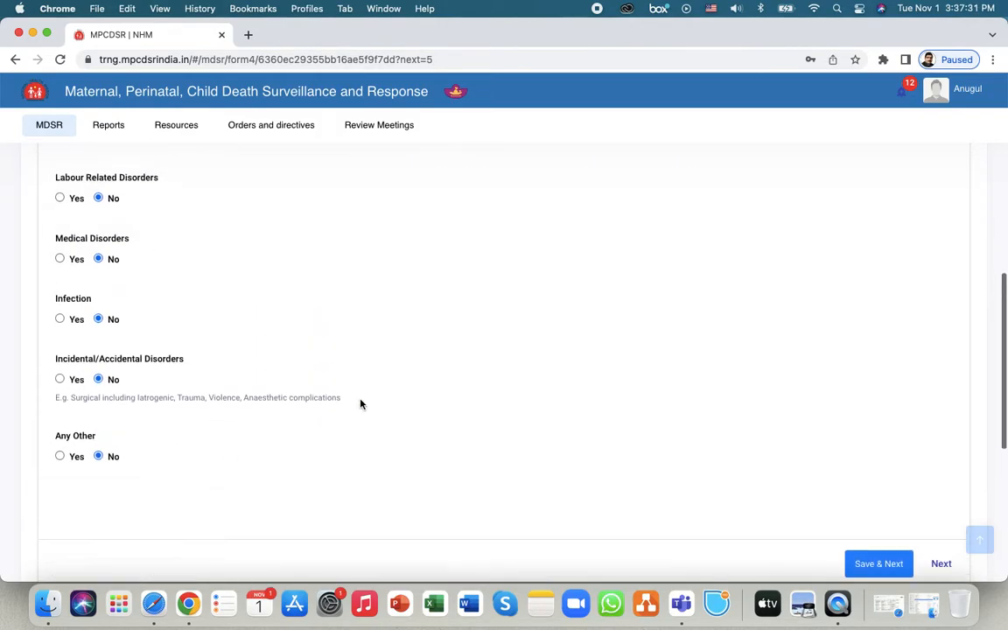
{"action": "scroll", "coordinate": [361, 404], "scroll_direction": "down", "scroll_amount": 15}
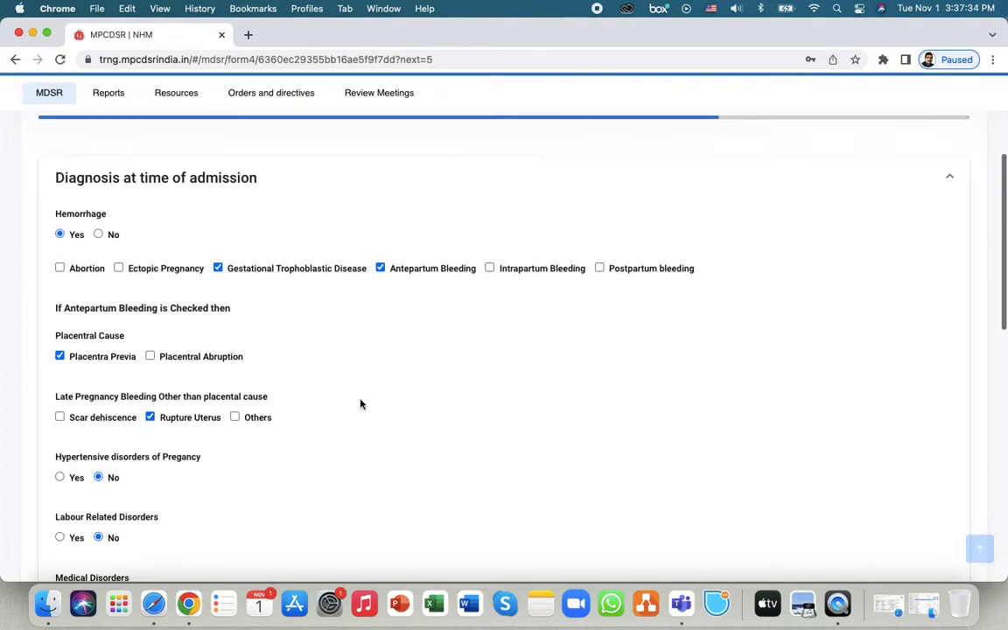
{"action": "scroll", "coordinate": [362, 405], "scroll_direction": "down", "scroll_amount": 2}
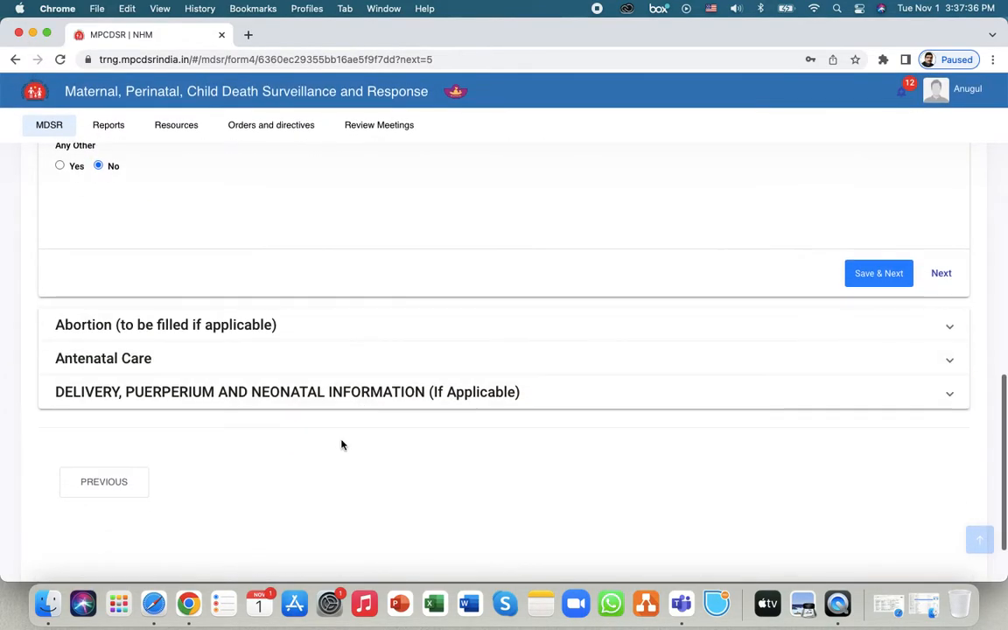
- Record a spontaneous abortion by Medical Methods, uneventful, terminated at one centre only
{"action": "left_click", "coordinate": [325, 332]}
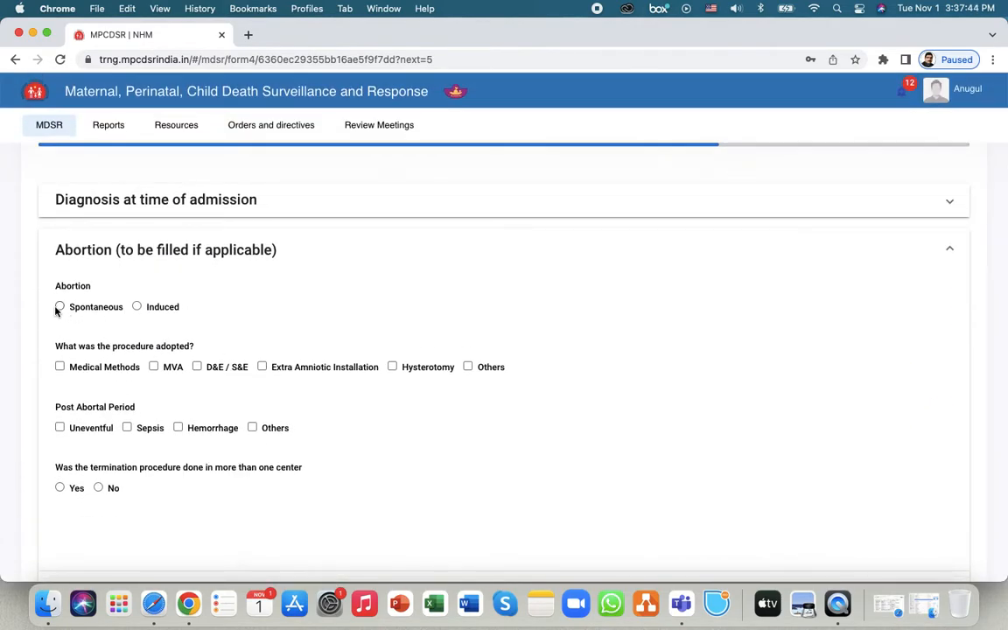
{"action": "left_click", "coordinate": [59, 308]}
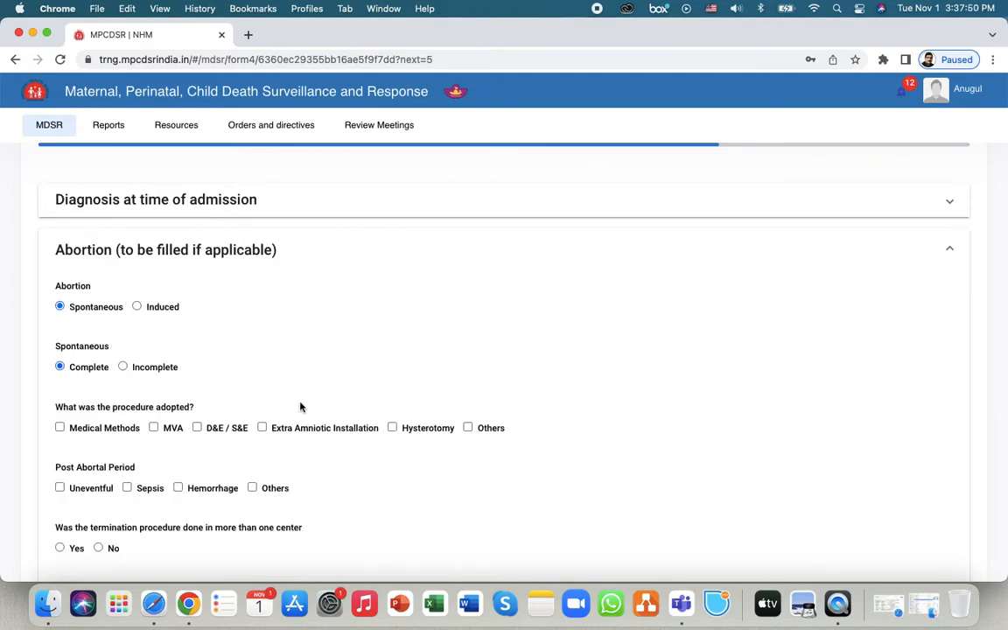
{"action": "left_click", "coordinate": [60, 352]}
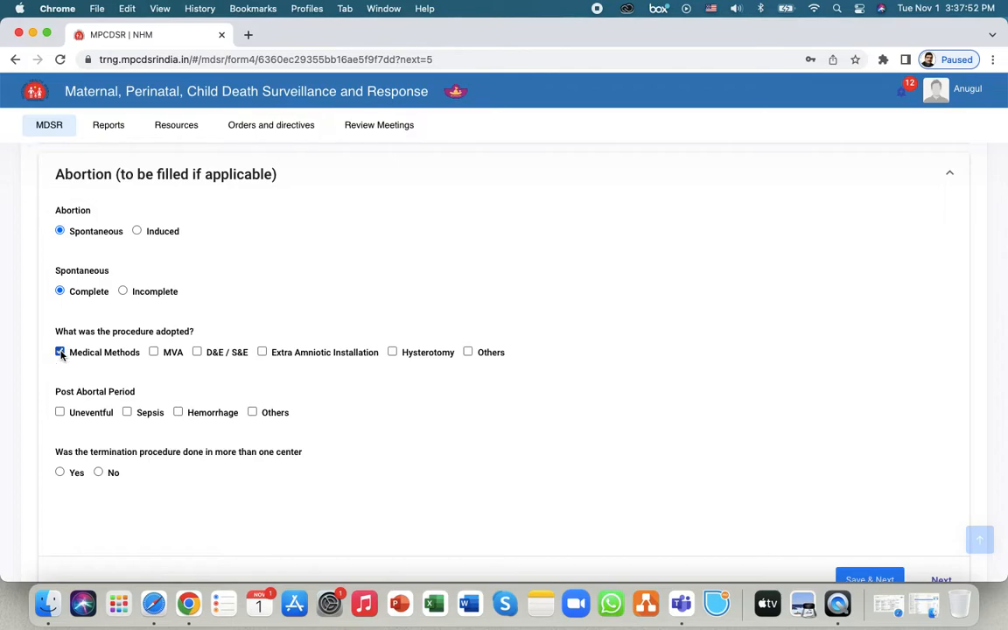
{"action": "left_click", "coordinate": [60, 413]}
{"action": "left_click", "coordinate": [98, 472]}
- Expand the Antenatal Care questions below the Abortion section
{"action": "scroll", "coordinate": [289, 470], "scroll_direction": "down", "scroll_amount": 3}
{"action": "scroll", "coordinate": [290, 468], "scroll_direction": "down", "scroll_amount": 1}
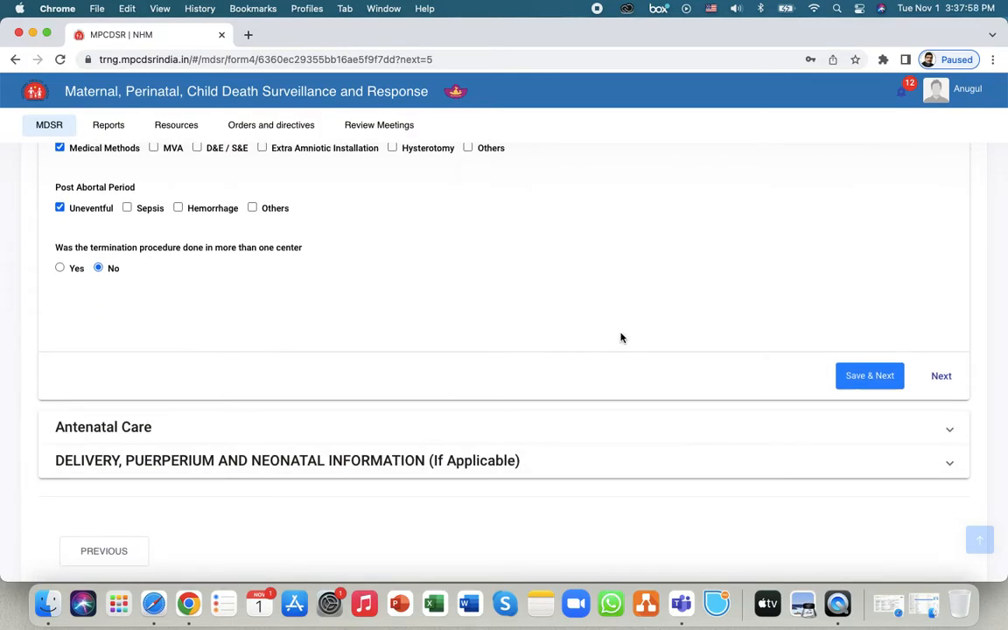
{"action": "left_click", "coordinate": [158, 435]}
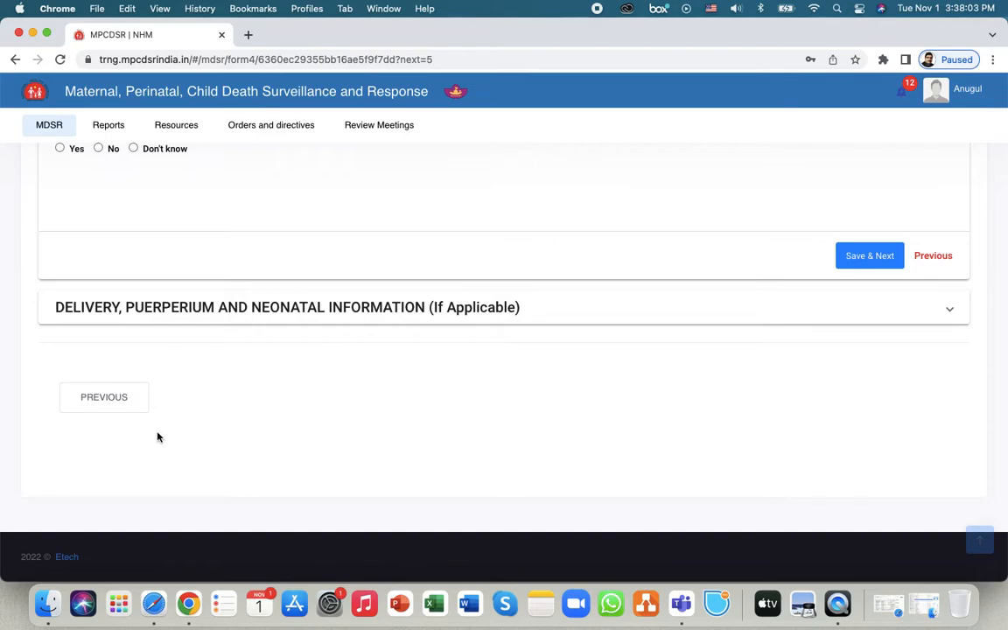
{"action": "scroll", "coordinate": [158, 437], "scroll_direction": "up", "scroll_amount": 3}
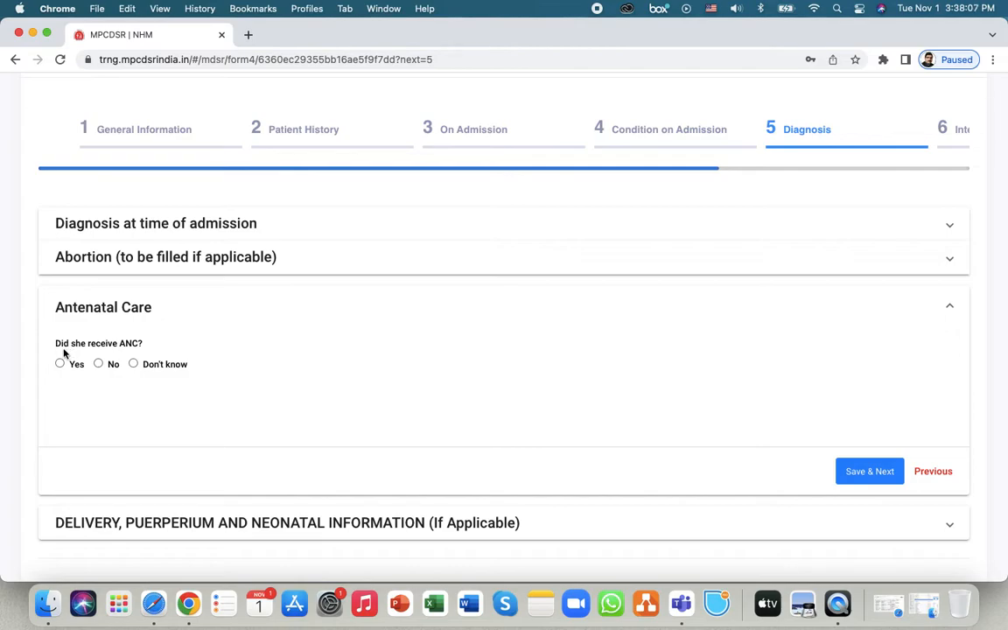
- Answer No to 'Did she receive ANC?' so no follow-up ANC questions remain
{"action": "left_click", "coordinate": [98, 364]}
{"action": "left_click", "coordinate": [133, 365]}
{"action": "left_click", "coordinate": [98, 364]}
{"action": "left_click", "coordinate": [59, 364]}
{"action": "scroll", "coordinate": [254, 401], "scroll_direction": "down", "scroll_amount": 2}
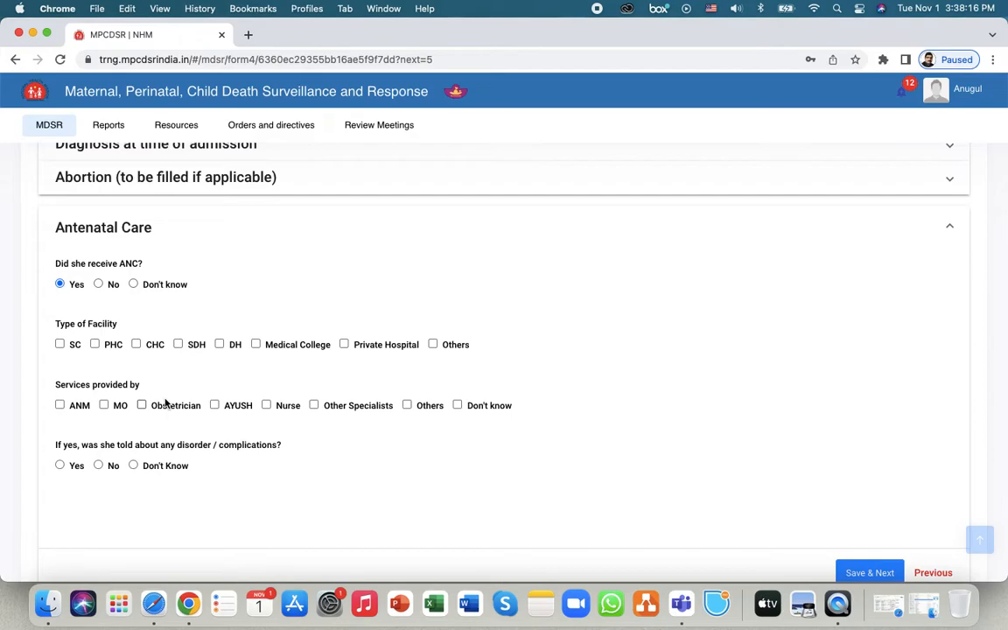
{"action": "left_click", "coordinate": [98, 285]}
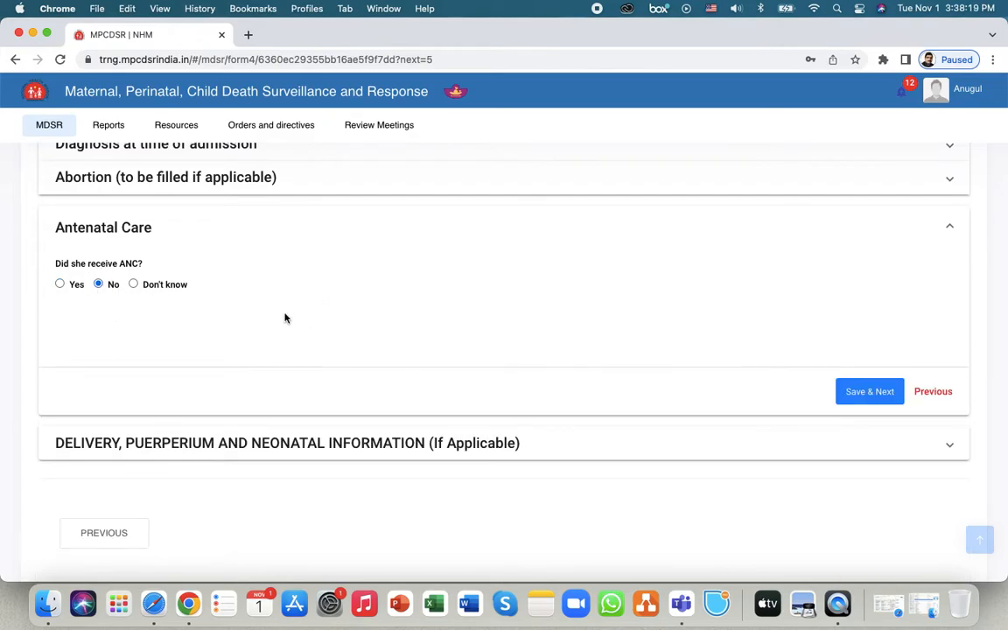
{"action": "scroll", "coordinate": [501, 389], "scroll_direction": "down", "scroll_amount": 3}
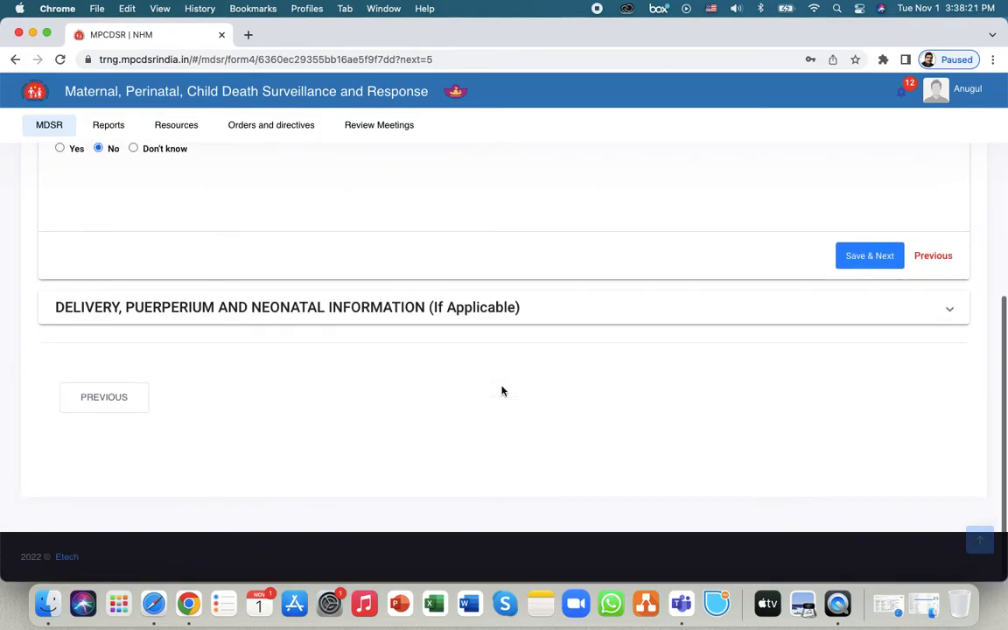
- Record no labour pains, obstructed labour, and delivery by emergency Caesarean Section
{"action": "left_click", "coordinate": [446, 317]}
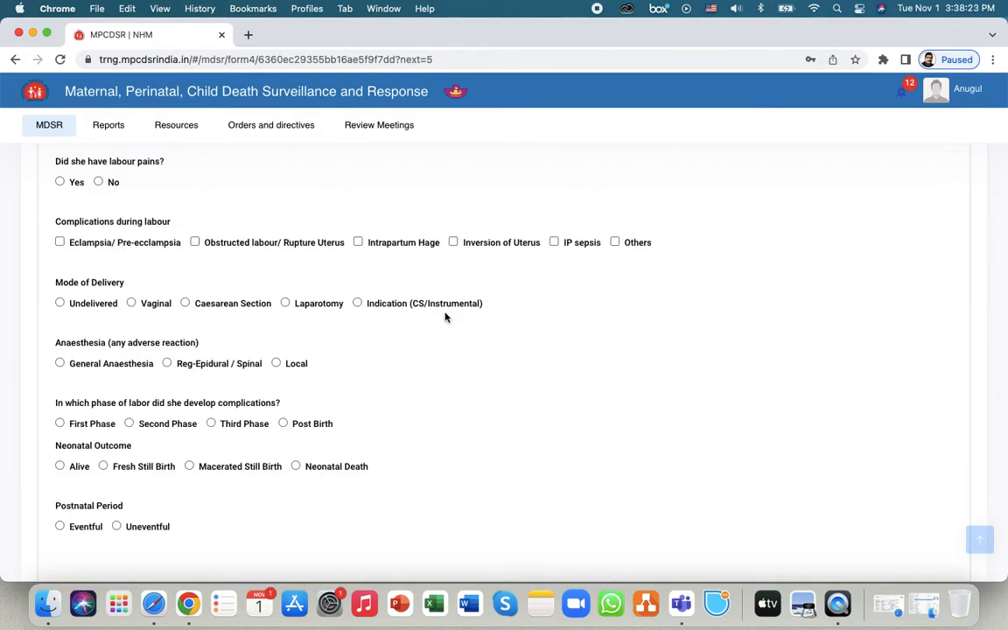
{"action": "scroll", "coordinate": [445, 319], "scroll_direction": "up", "scroll_amount": 3}
{"action": "scroll", "coordinate": [444, 324], "scroll_direction": "down", "scroll_amount": 1}
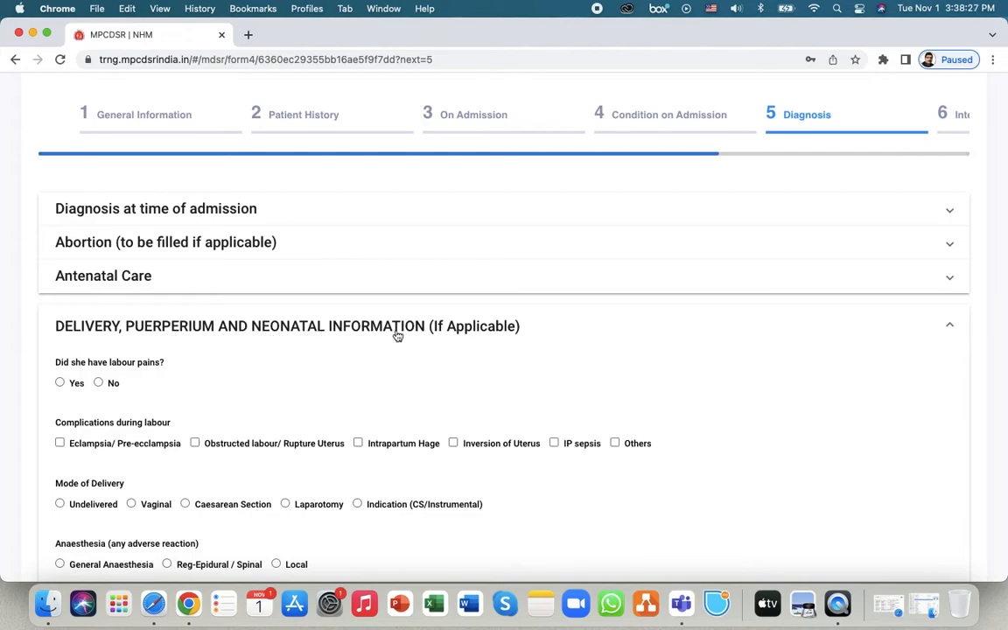
{"action": "left_click", "coordinate": [98, 383]}
{"action": "scroll", "coordinate": [267, 407], "scroll_direction": "down", "scroll_amount": 2}
{"action": "left_click", "coordinate": [194, 376]}
{"action": "left_click", "coordinate": [185, 436]}
{"action": "scroll", "coordinate": [245, 450], "scroll_direction": "down", "scroll_amount": 2}
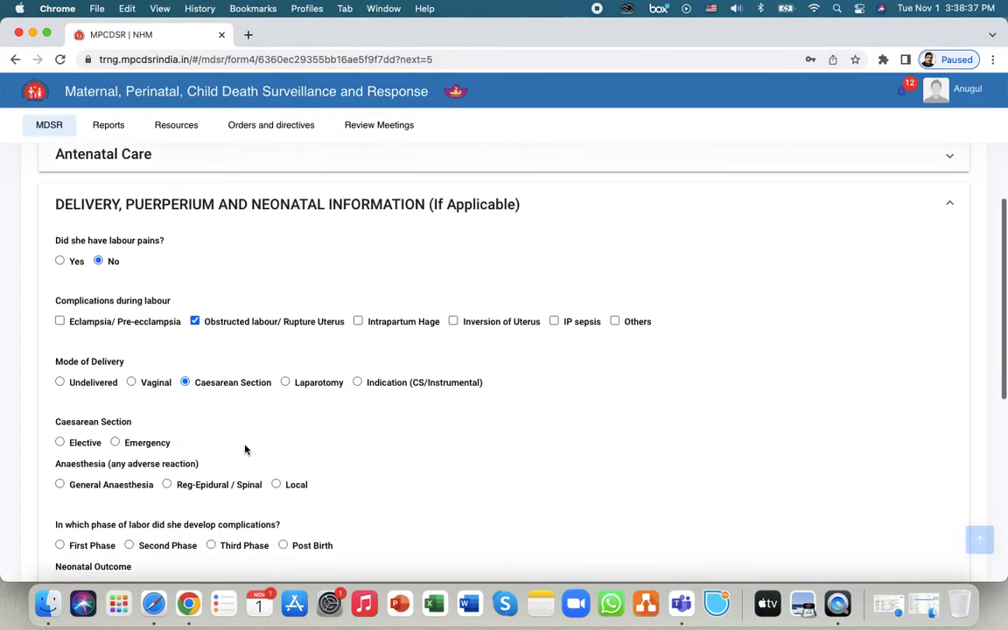
{"action": "scroll", "coordinate": [245, 450], "scroll_direction": "down", "scroll_amount": 2}
{"action": "left_click", "coordinate": [115, 383]}
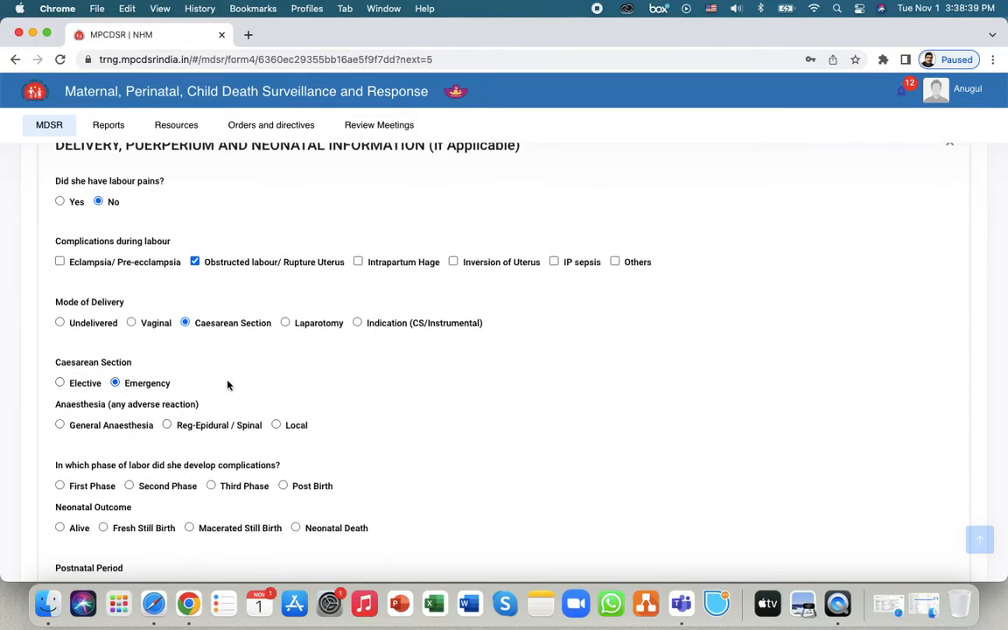
- Record second-phase complications, fresh still birth, uneventful postnatal period and epidural/spinal anaesthesia
{"action": "scroll", "coordinate": [310, 391], "scroll_direction": "down", "scroll_amount": 3}
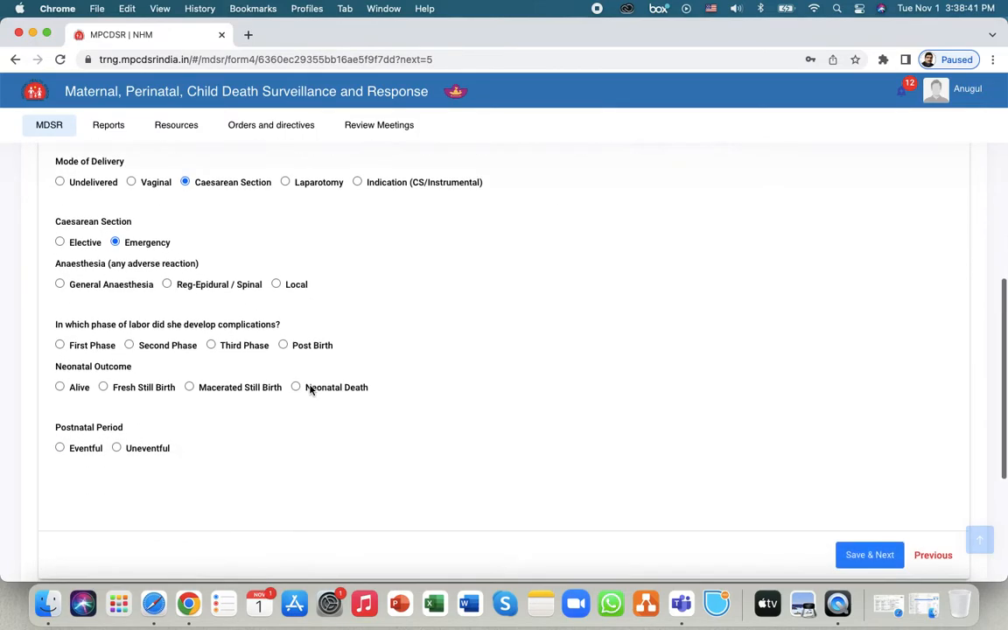
{"action": "left_click", "coordinate": [130, 344]}
{"action": "left_click", "coordinate": [104, 387]}
{"action": "left_click", "coordinate": [116, 448]}
{"action": "left_click", "coordinate": [168, 285]}
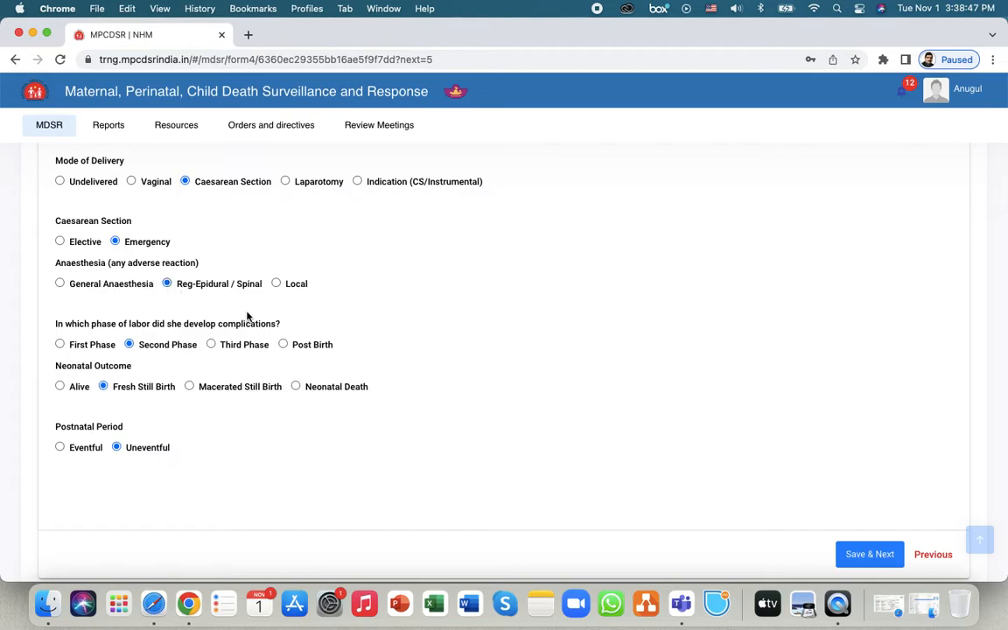
- Save the diagnosis step and move on to Interventions
{"action": "left_click", "coordinate": [872, 556]}
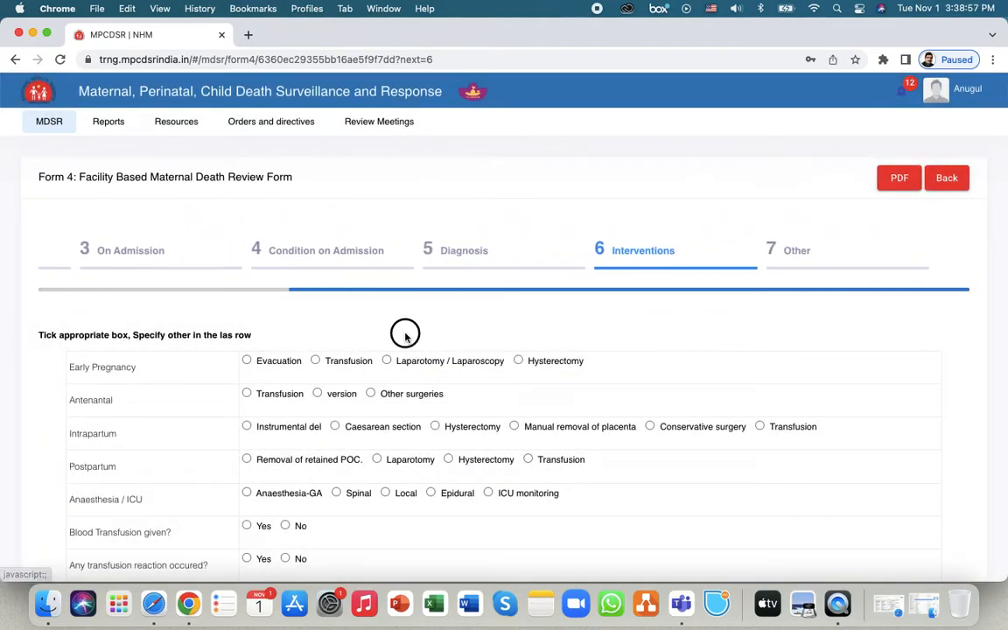
{"action": "scroll", "coordinate": [716, 387], "scroll_direction": "down", "scroll_amount": 3}
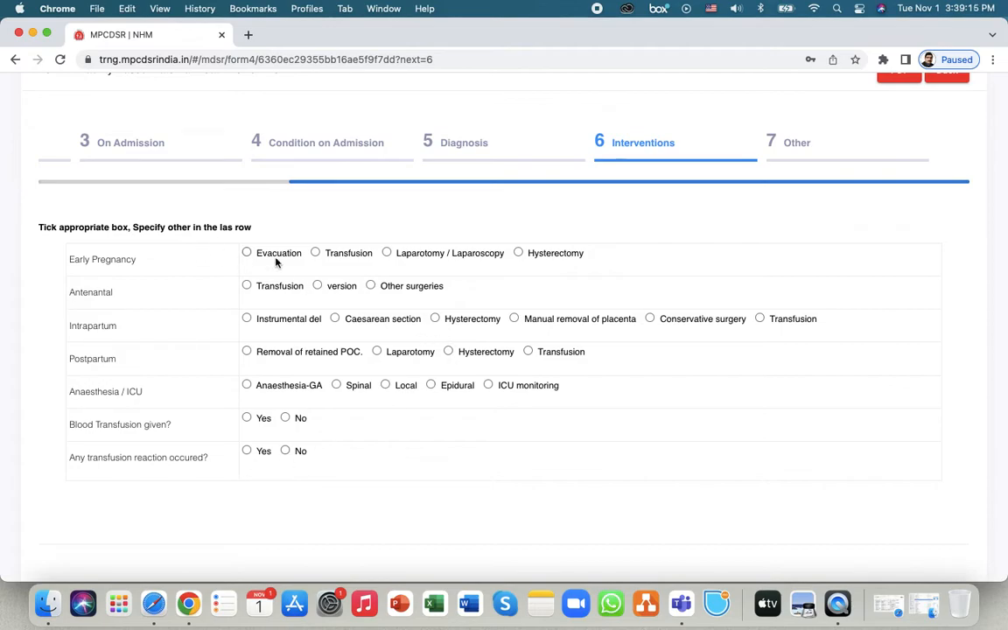
{"action": "scroll", "coordinate": [473, 372], "scroll_direction": "up", "scroll_amount": 1}
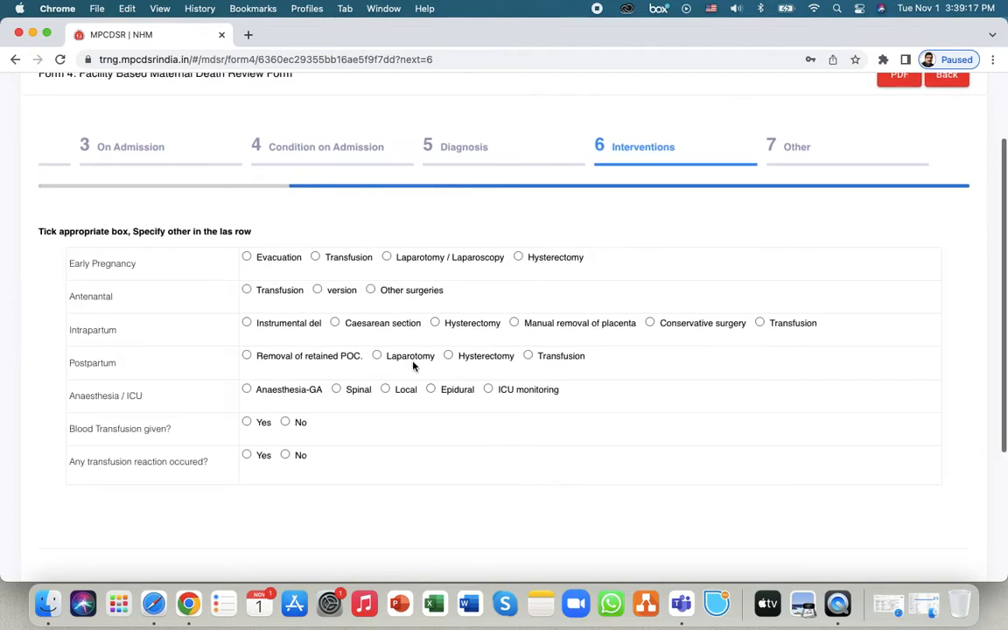
- Tick evacuation, version, caesarean section, laparotomy and spinal, answer No to transfusion and reaction, and save
{"action": "left_click", "coordinate": [247, 257]}
{"action": "left_click", "coordinate": [317, 289]}
{"action": "left_click", "coordinate": [335, 323]}
{"action": "left_click", "coordinate": [378, 356]}
{"action": "left_click", "coordinate": [337, 389]}
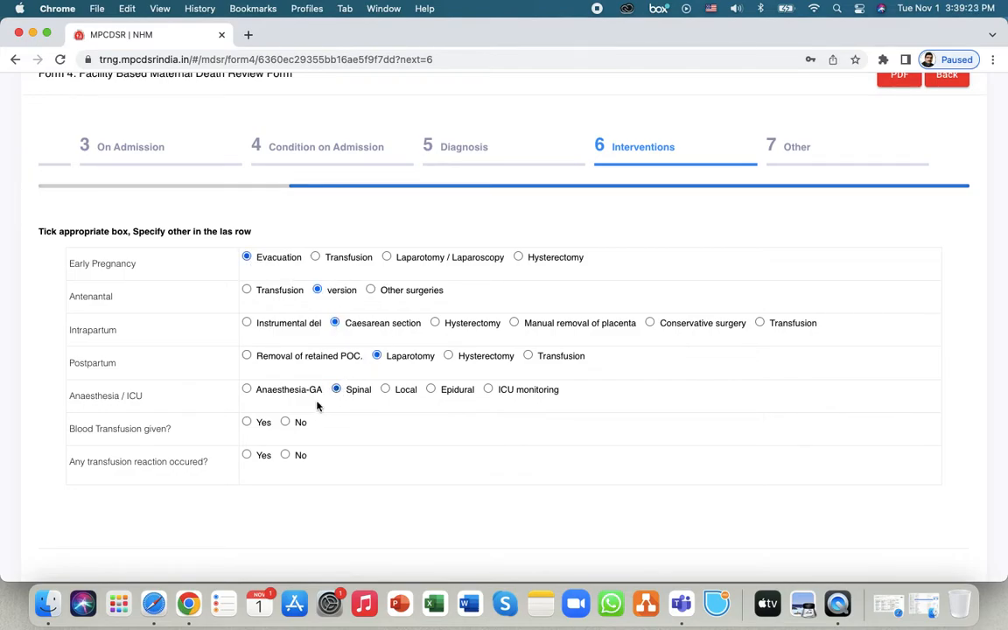
{"action": "left_click", "coordinate": [285, 423]}
{"action": "left_click", "coordinate": [285, 455]}
{"action": "scroll", "coordinate": [571, 473], "scroll_direction": "down", "scroll_amount": 1}
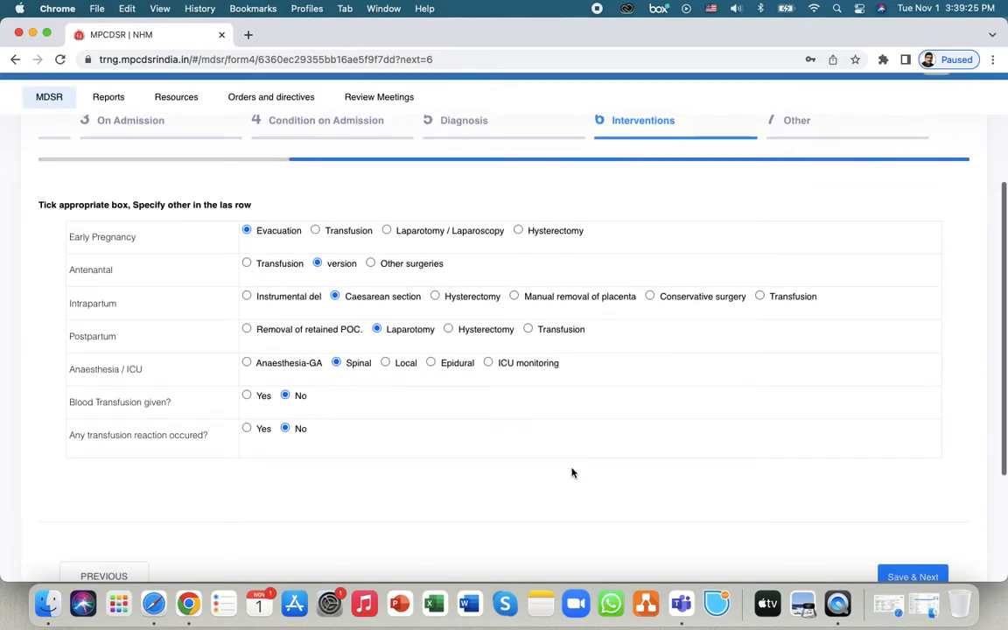
{"action": "left_click", "coordinate": [917, 577]}
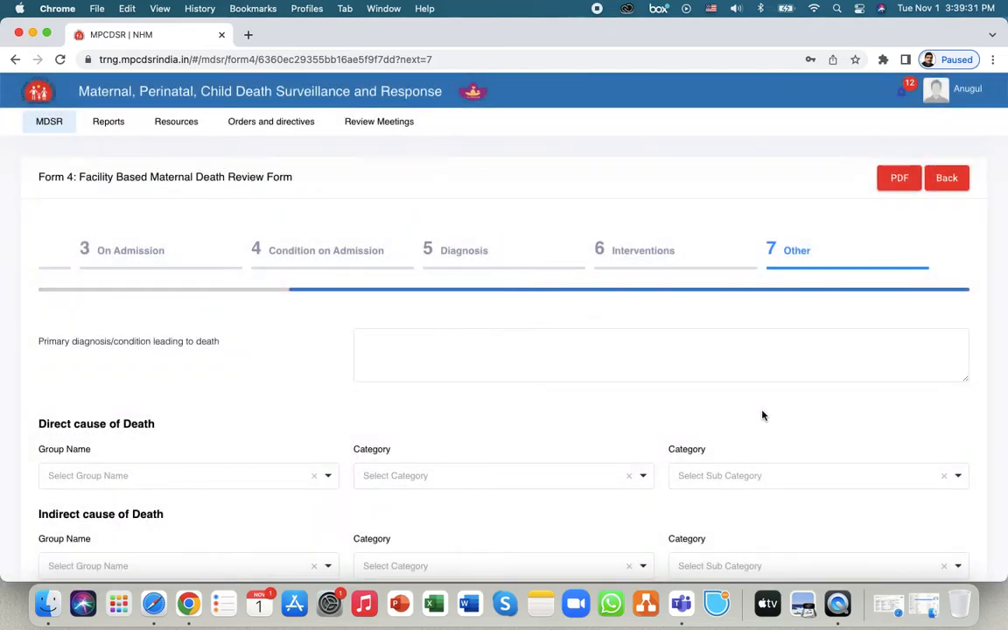
- Enter 'vhjvsd bkjsbd bjksbd sbdjb' as the primary diagnosis / condition leading to death
{"action": "scroll", "coordinate": [342, 361], "scroll_direction": "down", "scroll_amount": 3}
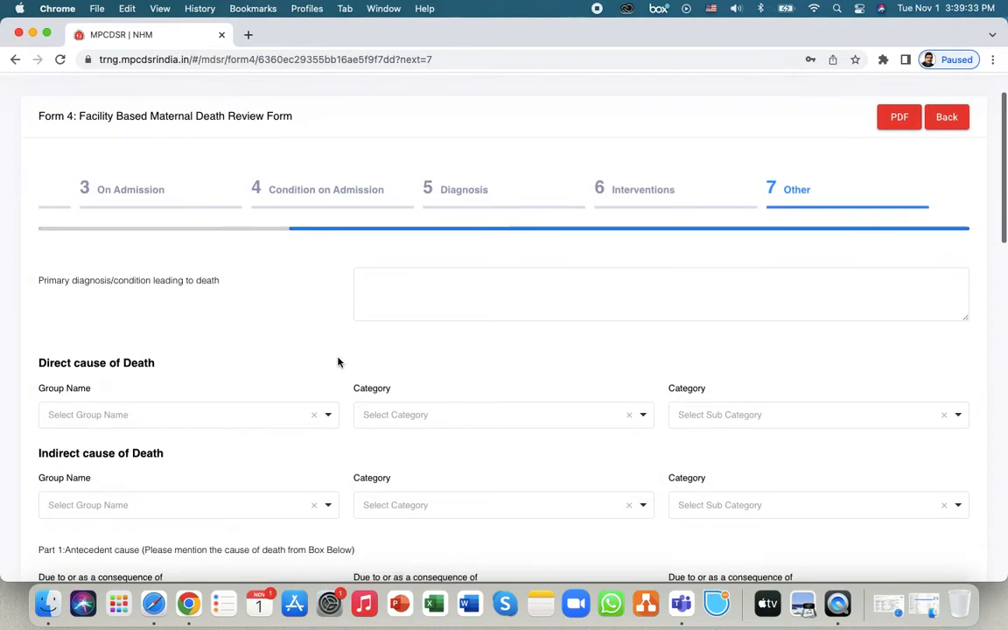
{"action": "scroll", "coordinate": [340, 362], "scroll_direction": "up", "scroll_amount": 1}
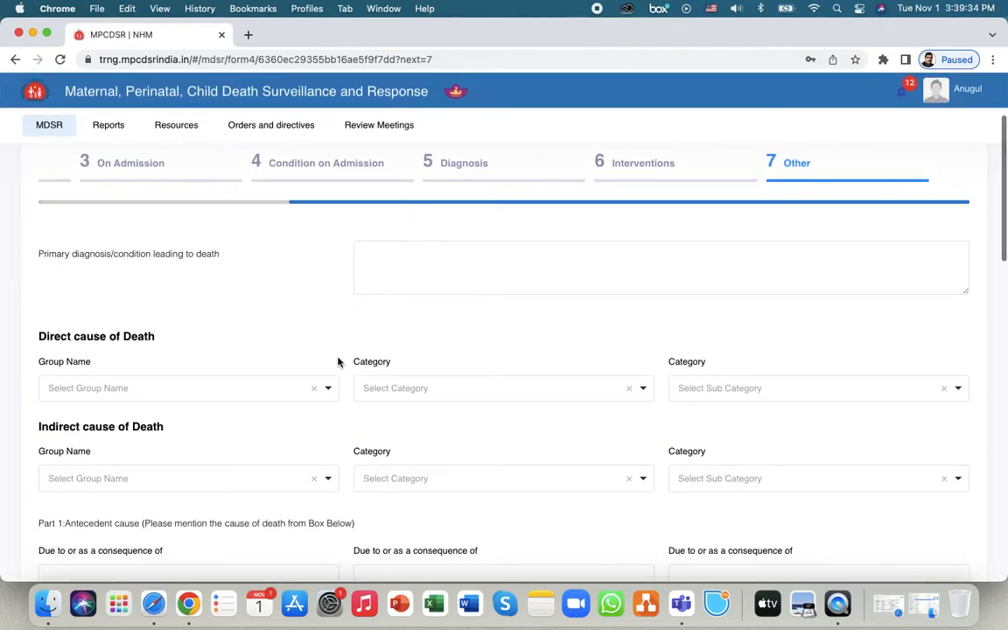
{"action": "scroll", "coordinate": [339, 363], "scroll_direction": "down", "scroll_amount": 1}
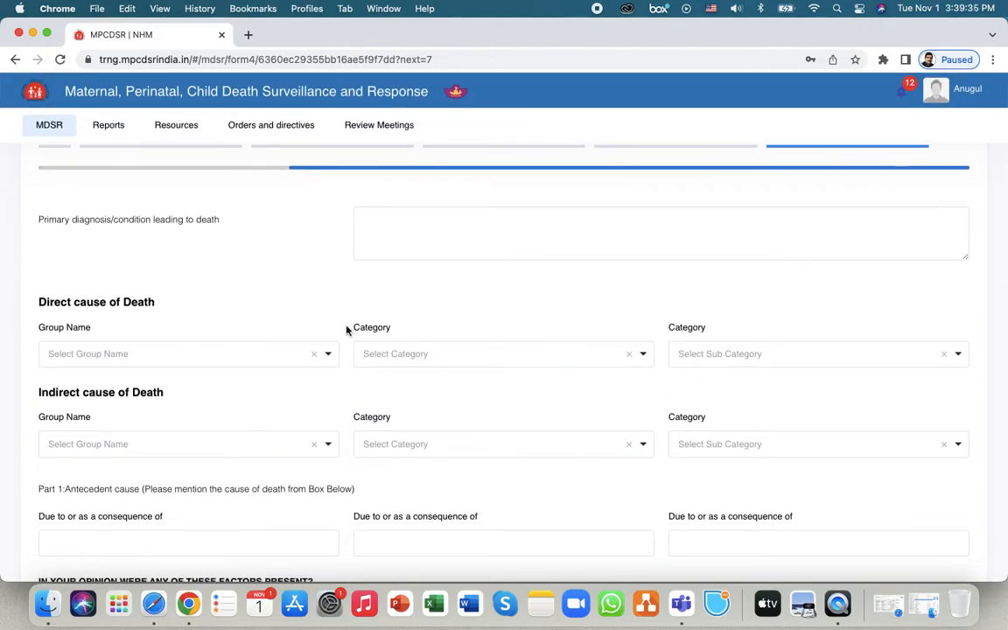
{"action": "scroll", "coordinate": [347, 330], "scroll_direction": "down", "scroll_amount": 1}
{"action": "left_click", "coordinate": [432, 207]}
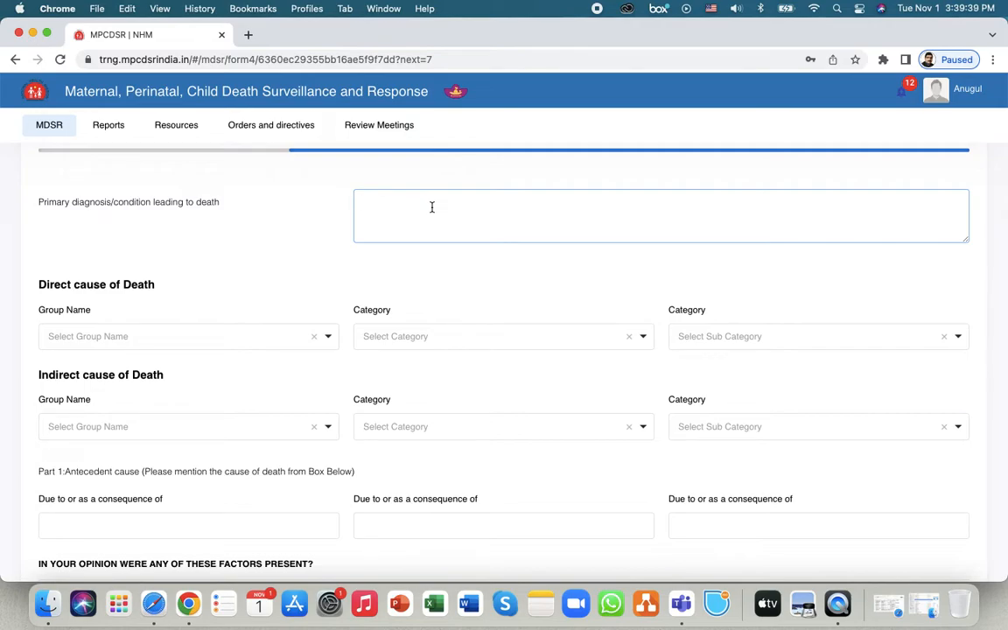
{"action": "type", "text": "vhjvsd bkjsbd bjksbd sbdjb jbsd"}
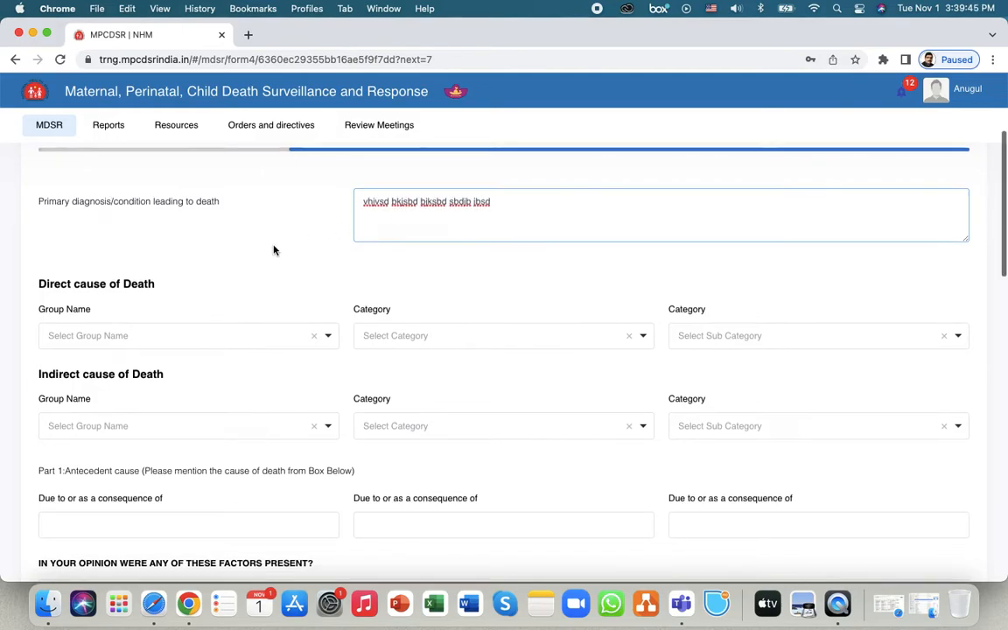
{"action": "scroll", "coordinate": [273, 250], "scroll_direction": "down", "scroll_amount": 2}
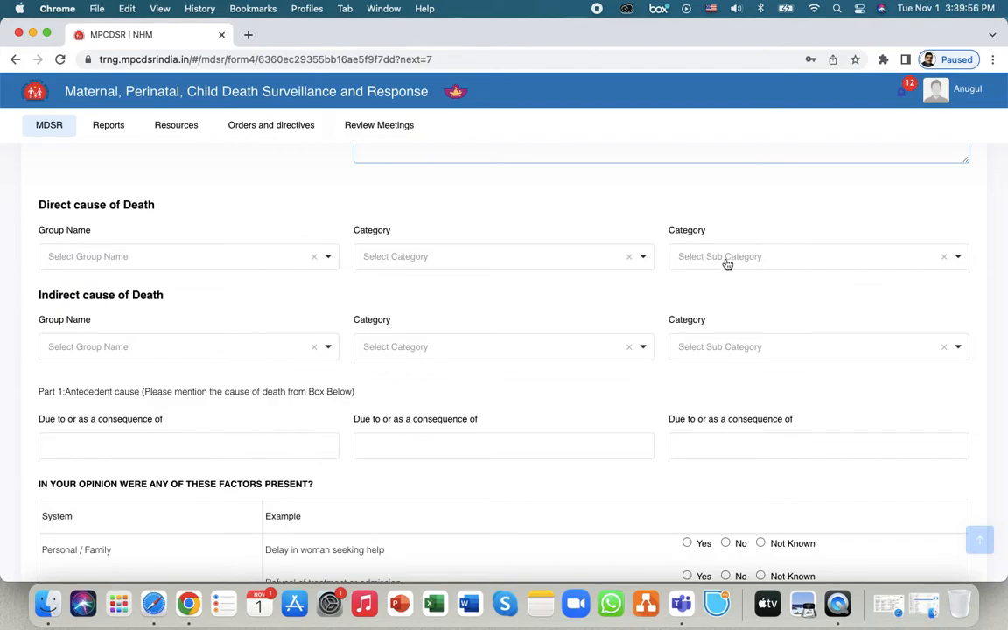
- Choose group Obstetric Haemmorhage, category Antepartum hemorrhage and sub category Placenta previa for the direct cause
{"action": "left_click", "coordinate": [225, 258]}
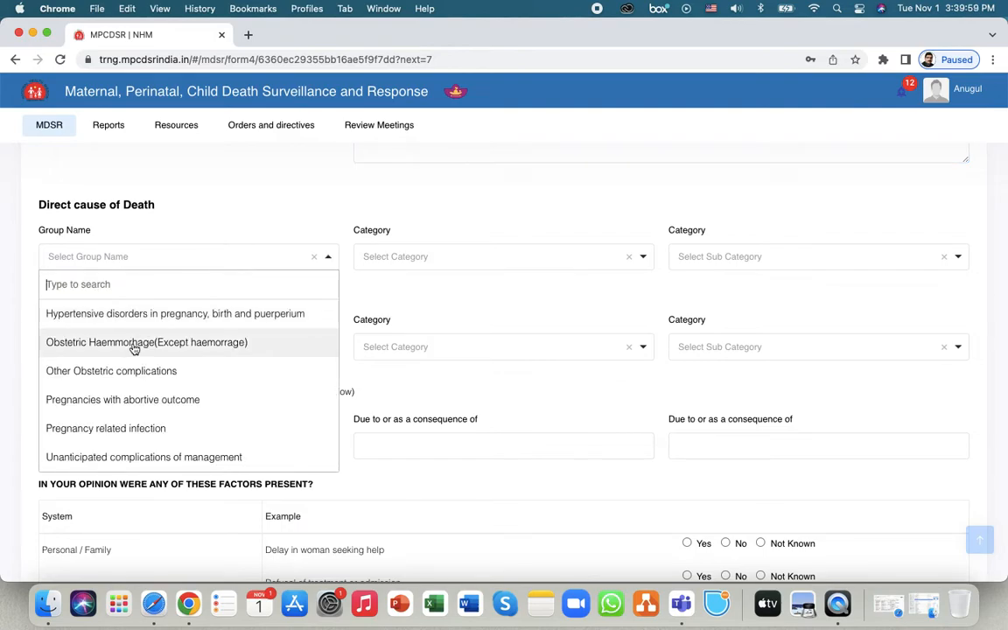
{"action": "left_click", "coordinate": [133, 346]}
{"action": "left_click", "coordinate": [540, 260]}
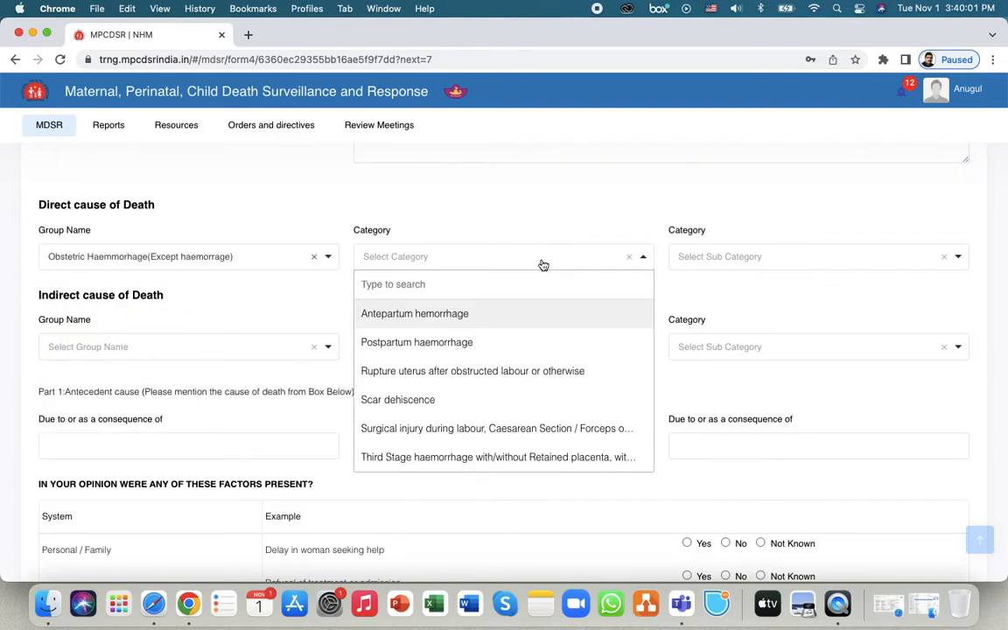
{"action": "left_click", "coordinate": [488, 316]}
{"action": "left_click", "coordinate": [768, 260]}
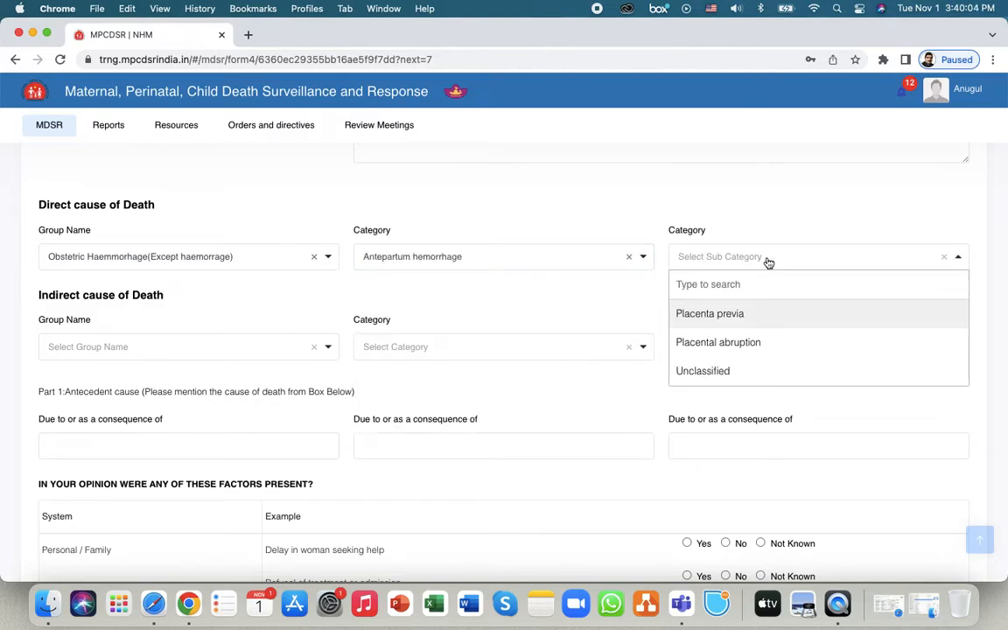
{"action": "left_click", "coordinate": [719, 317]}
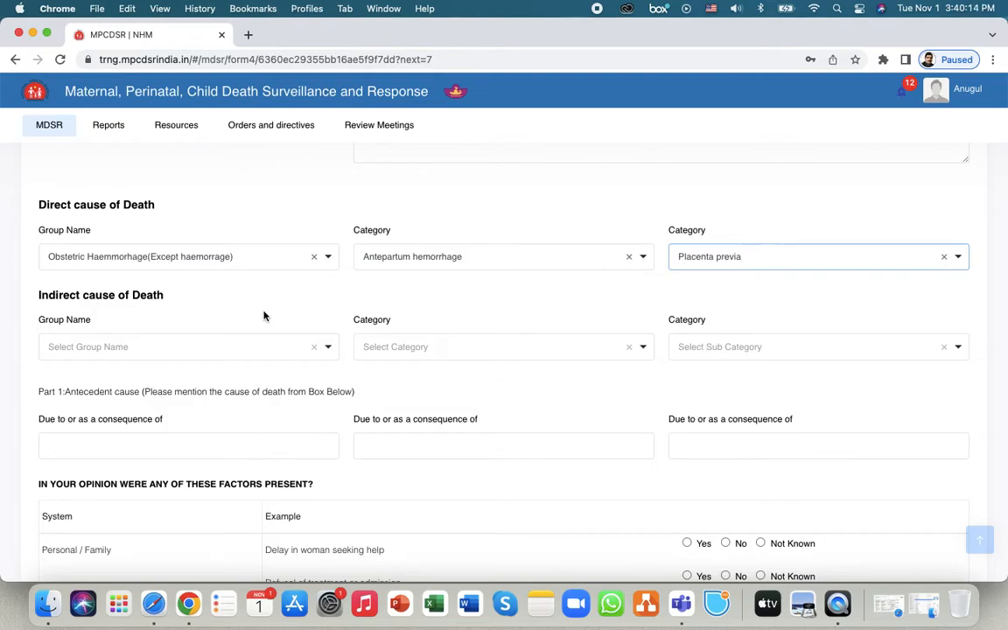
- Enter fdff, fdfd and fdf in the three 'Due to or as a consequence of' boxes
{"action": "scroll", "coordinate": [189, 317], "scroll_direction": "down", "scroll_amount": 1}
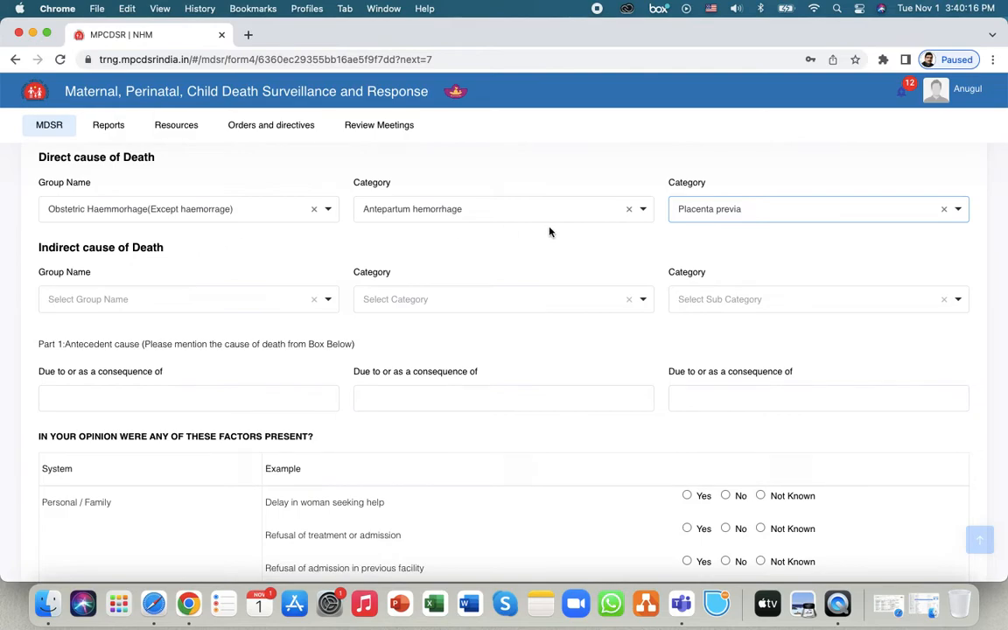
{"action": "scroll", "coordinate": [205, 324], "scroll_direction": "down", "scroll_amount": 1}
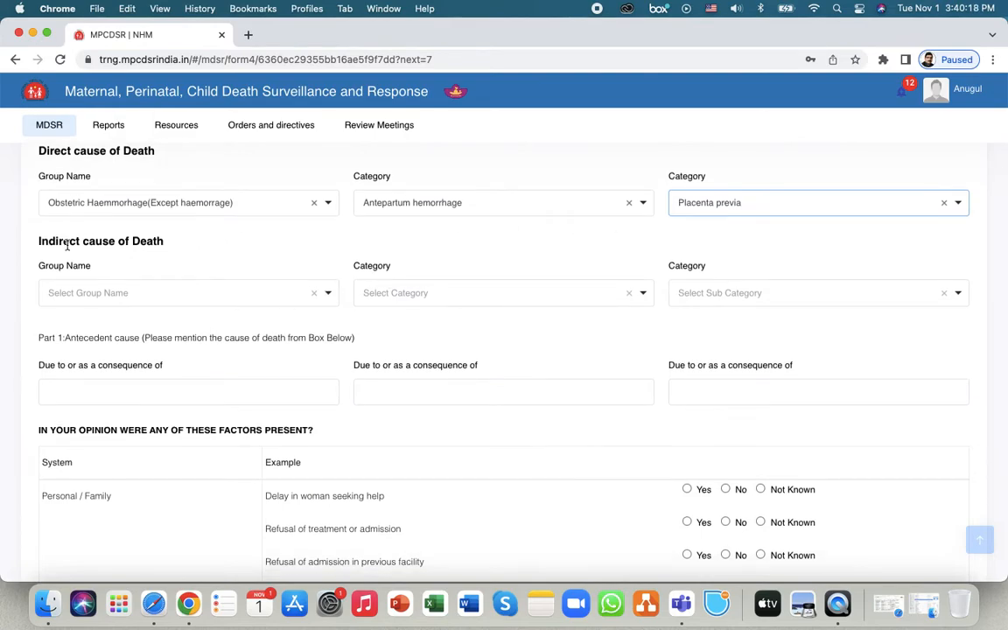
{"action": "scroll", "coordinate": [191, 297], "scroll_direction": "down", "scroll_amount": 1}
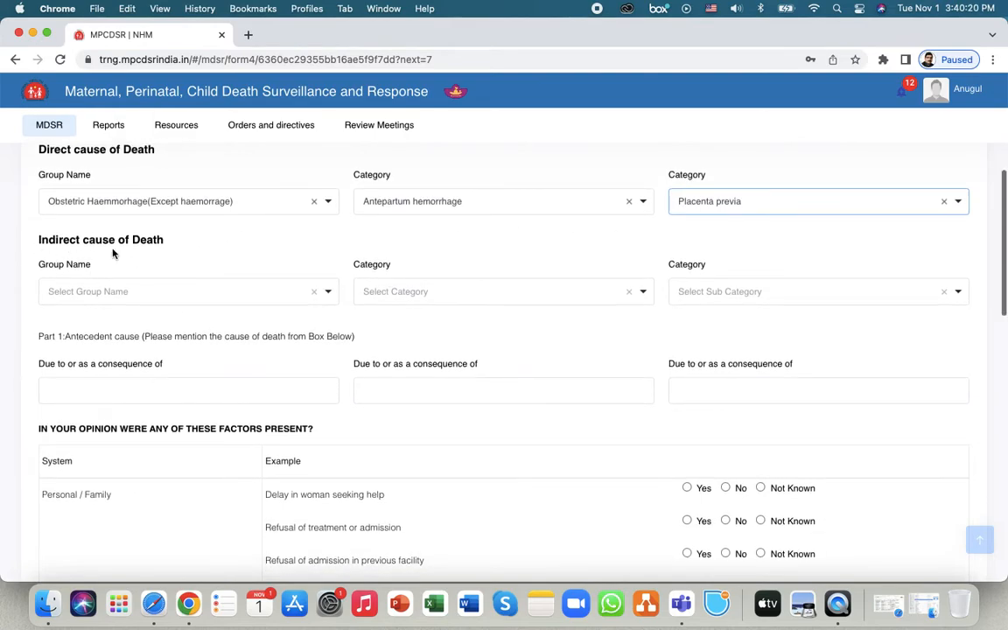
{"action": "left_click", "coordinate": [185, 358]}
{"action": "scroll", "coordinate": [224, 359], "scroll_direction": "down", "scroll_amount": 3}
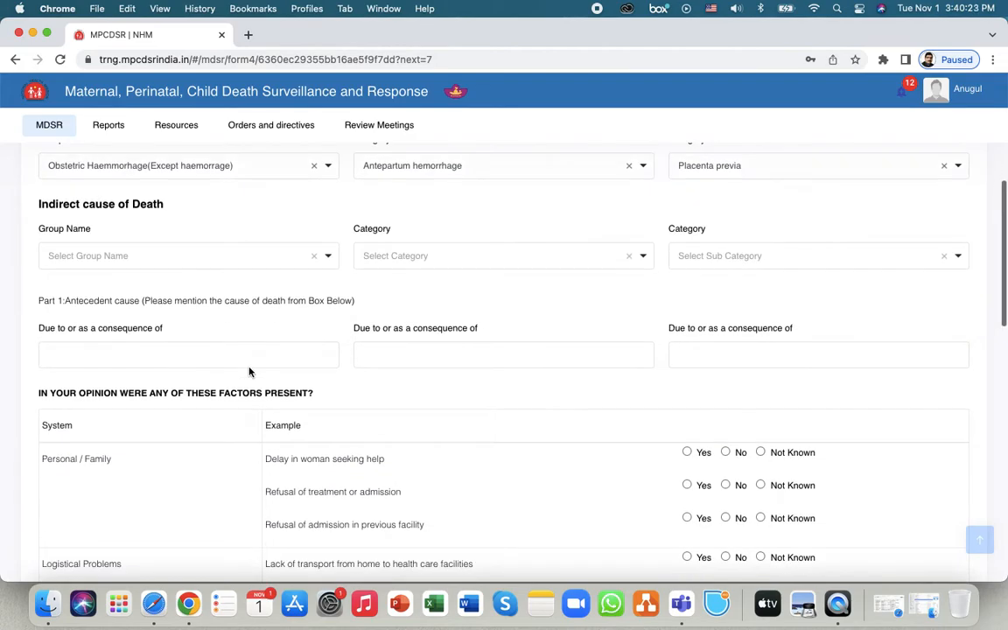
{"action": "left_click", "coordinate": [129, 285]}
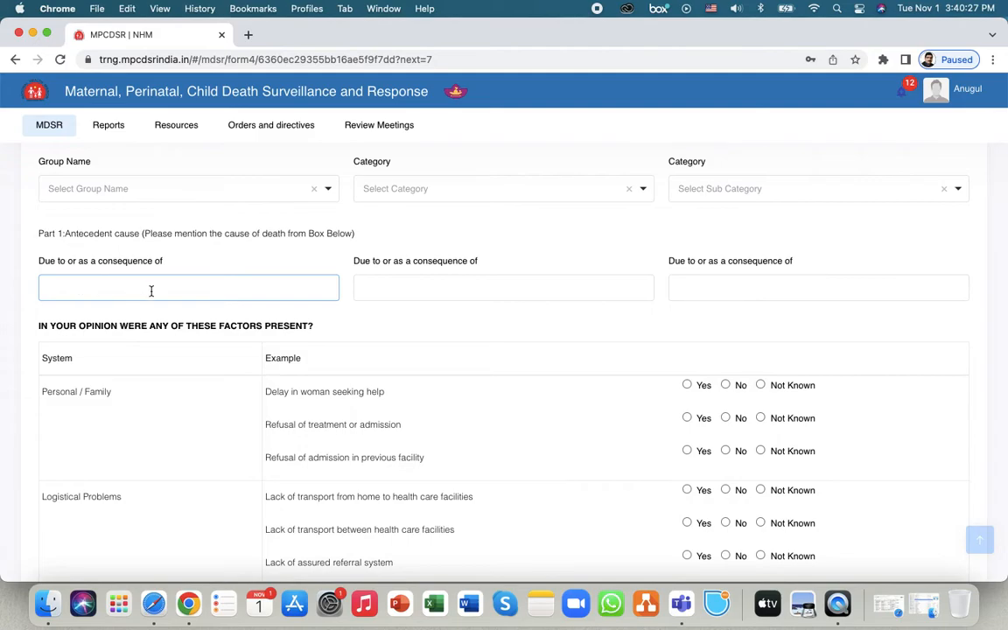
{"action": "left_click", "coordinate": [491, 287]}
{"action": "left_click", "coordinate": [754, 288]}
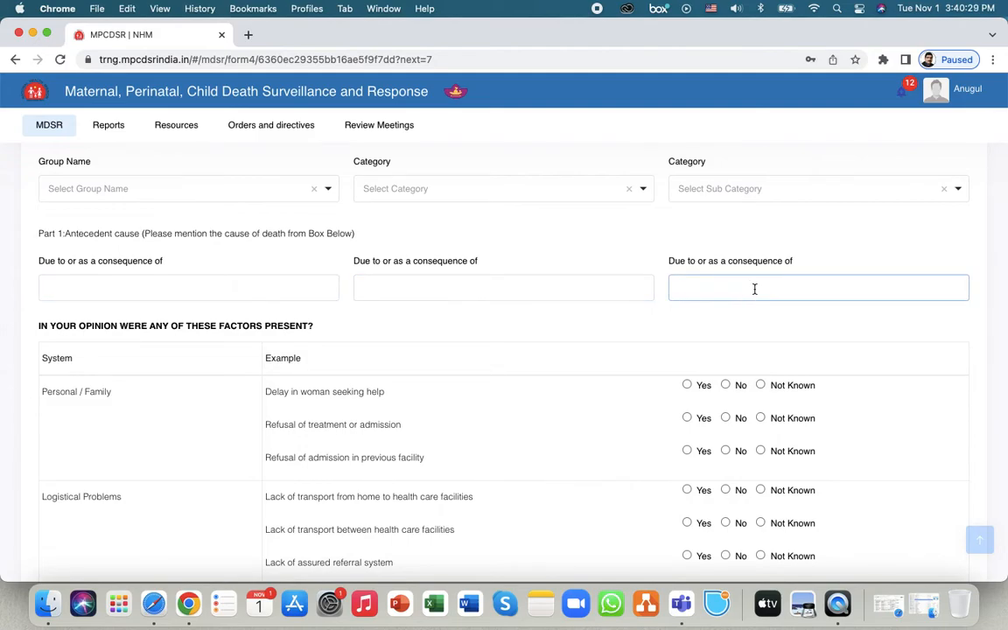
{"action": "left_click", "coordinate": [263, 287]}
{"action": "type", "text": "fdff"}
{"action": "left_click", "coordinate": [445, 282]}
{"action": "type", "text": "fdfd"}
{"action": "left_click", "coordinate": [759, 287]}
{"action": "type", "text": "fdf"}
{"action": "scroll", "coordinate": [445, 332], "scroll_direction": "down", "scroll_amount": 4}
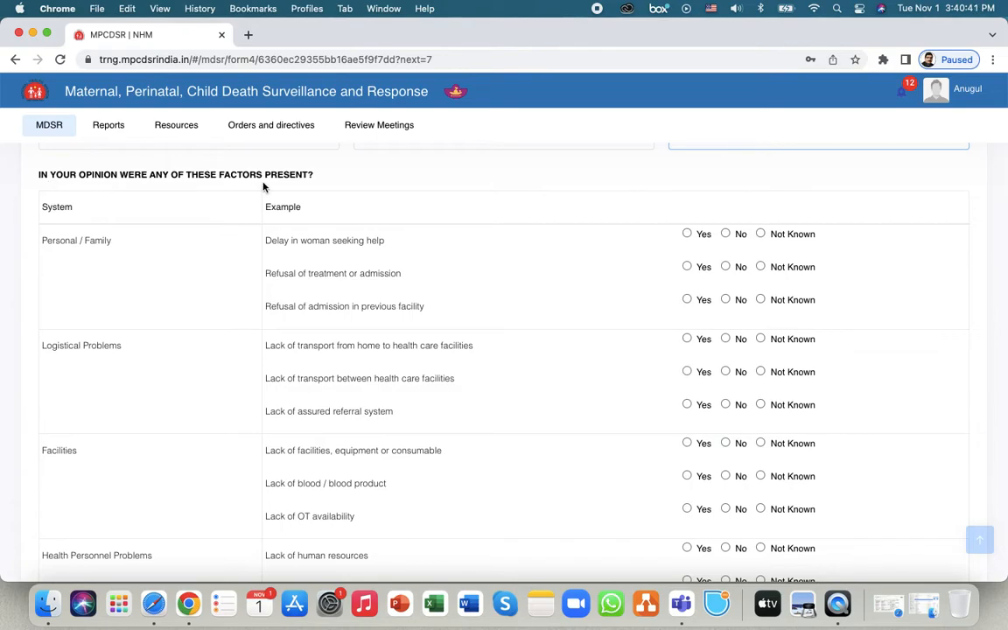
- Answer delay Not Known, both refusals No, home transport Yes, inter-facility transport Not Known, referral system Yes
{"action": "scroll", "coordinate": [182, 281], "scroll_direction": "down", "scroll_amount": 2}
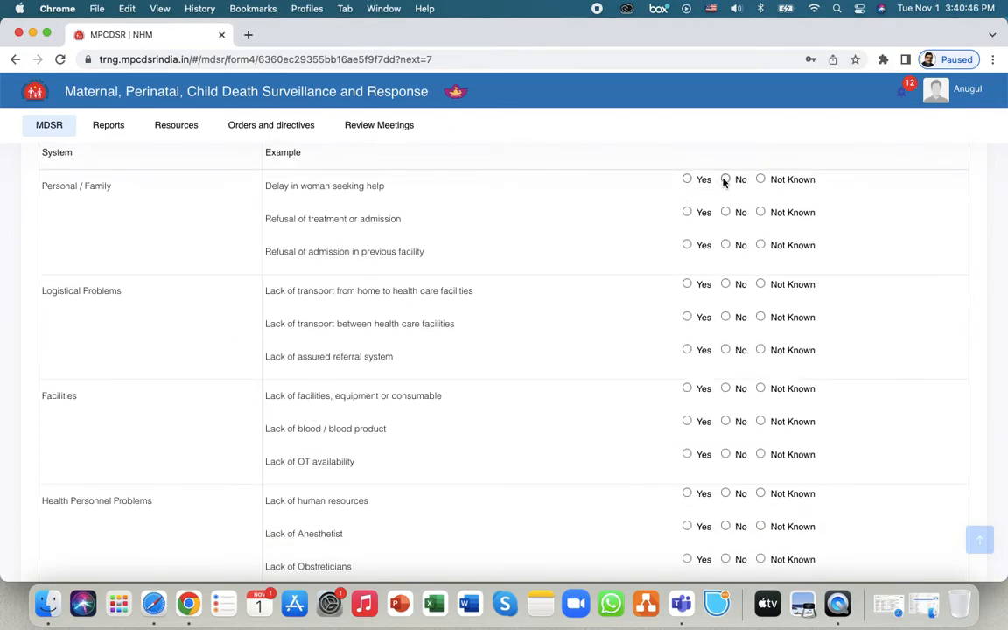
{"action": "left_click", "coordinate": [760, 179]}
{"action": "left_click", "coordinate": [731, 213]}
{"action": "left_click", "coordinate": [724, 246]}
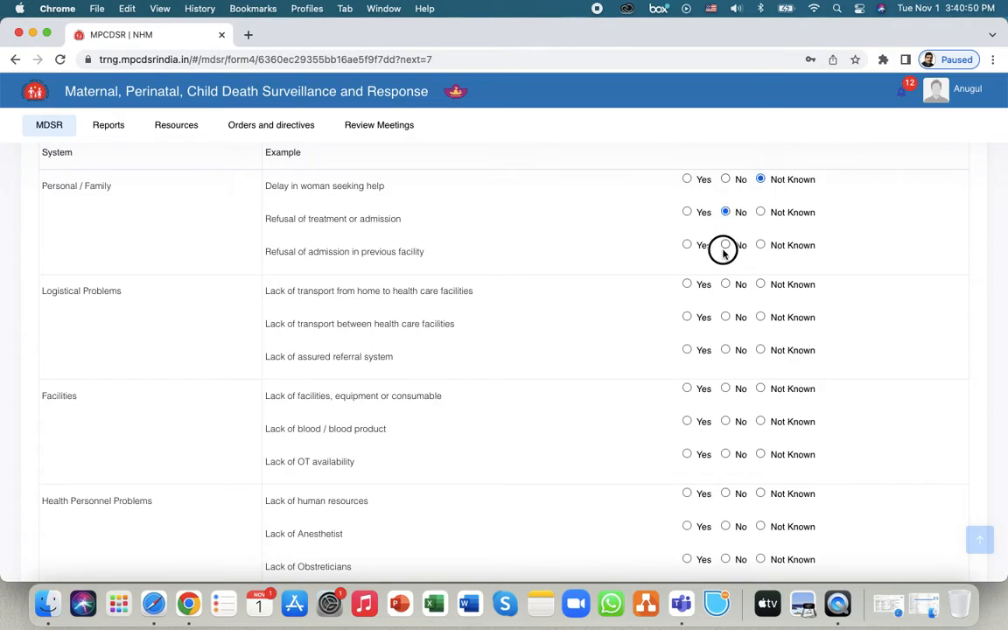
{"action": "left_click", "coordinate": [687, 283]}
{"action": "left_click", "coordinate": [725, 317]}
{"action": "left_click", "coordinate": [762, 317]}
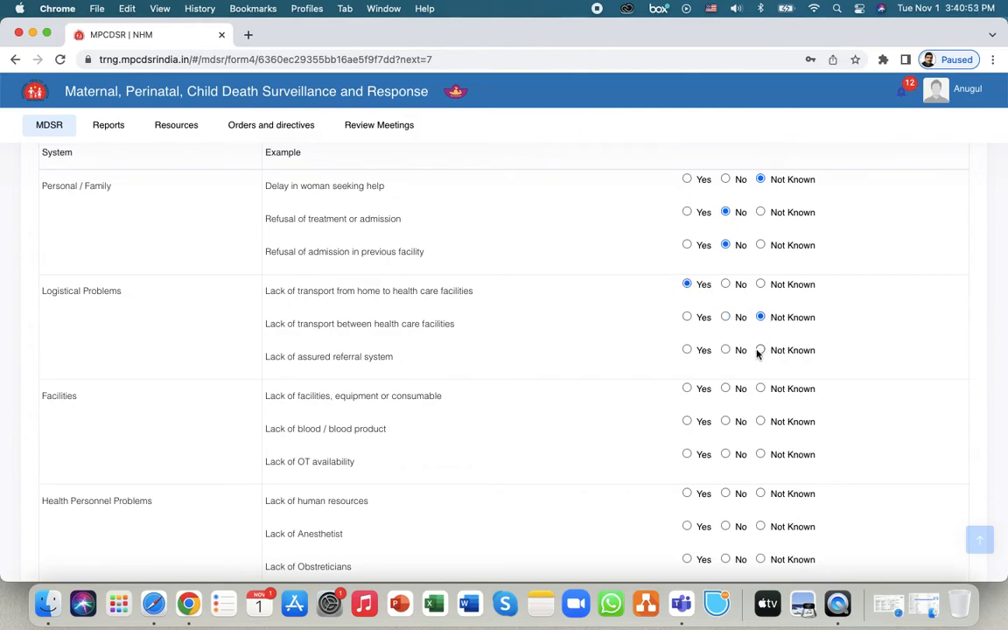
{"action": "left_click", "coordinate": [688, 350]}
{"action": "scroll", "coordinate": [711, 367], "scroll_direction": "down", "scroll_amount": 3}
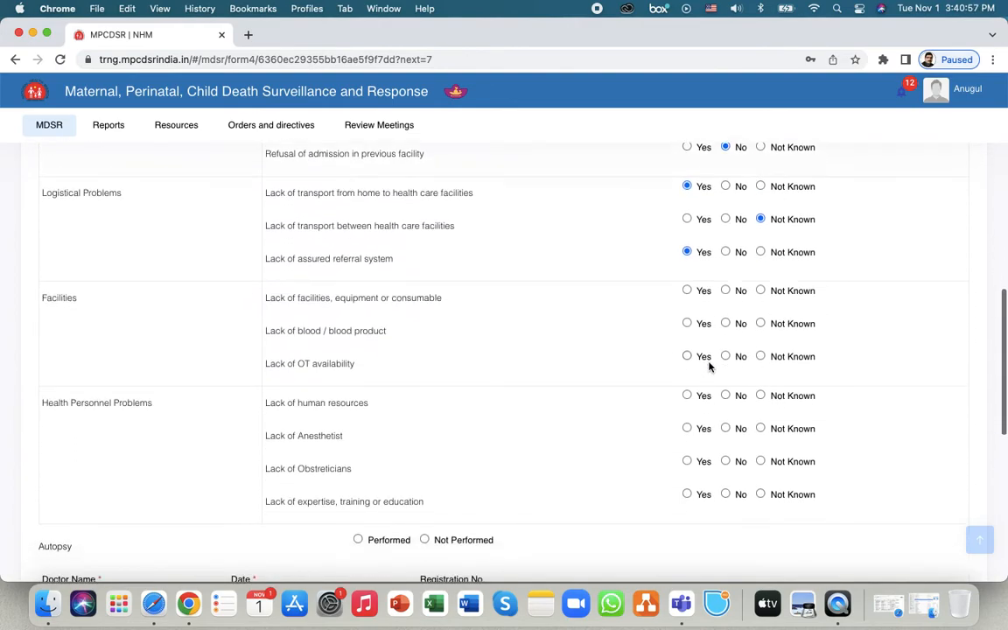
- Answer No for facilities, blood products, OT and human resources; Yes for anesthetist and obstetricians
{"action": "left_click", "coordinate": [726, 275]}
{"action": "left_click", "coordinate": [726, 308]}
{"action": "left_click", "coordinate": [726, 341]}
{"action": "left_click", "coordinate": [726, 379]}
{"action": "left_click", "coordinate": [687, 413]}
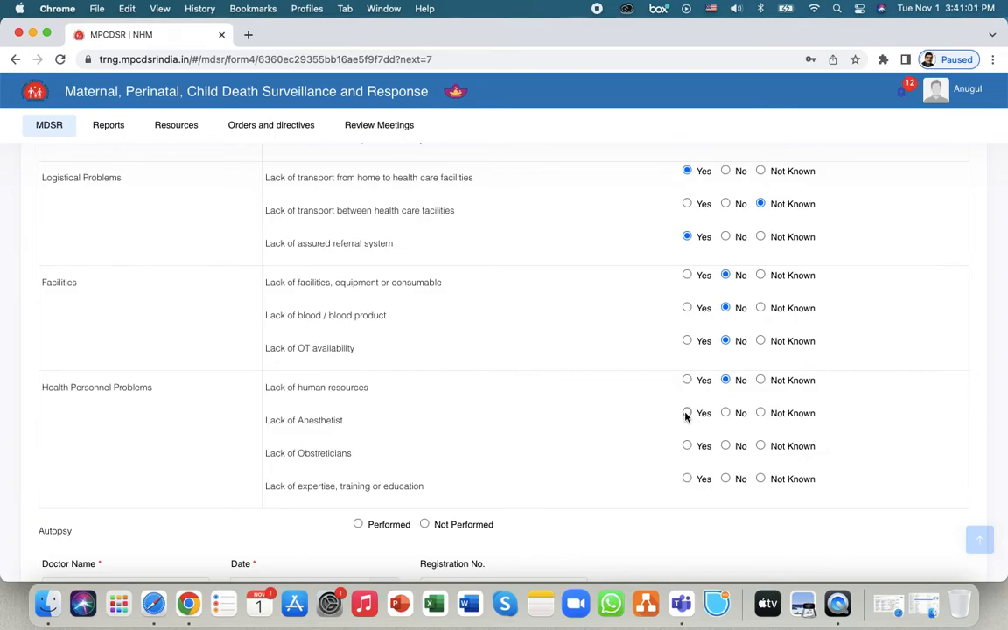
{"action": "left_click", "coordinate": [688, 446]}
{"action": "scroll", "coordinate": [532, 383], "scroll_direction": "down", "scroll_amount": 5}
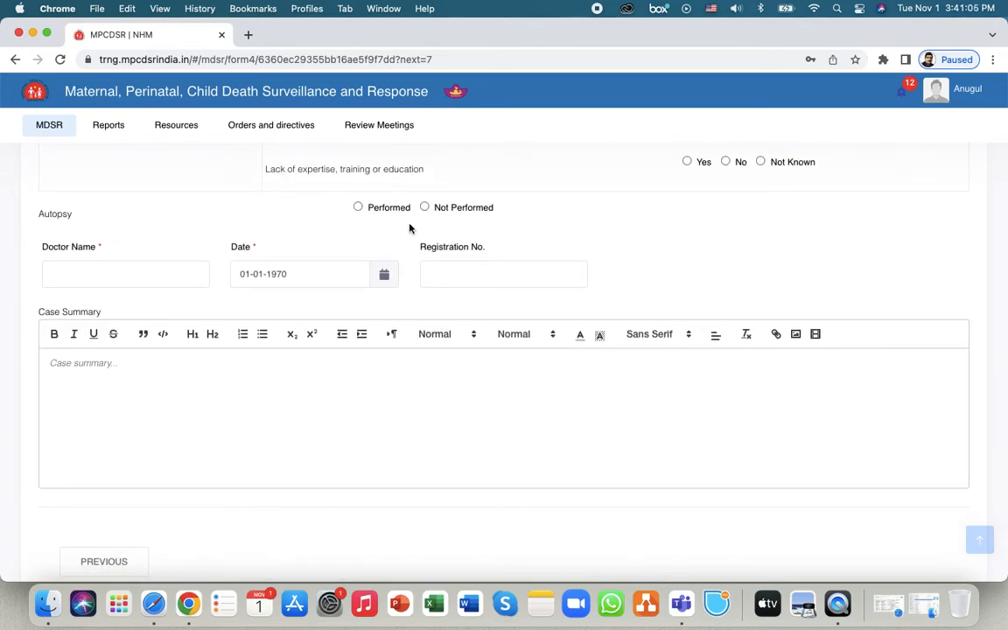
- Mark autopsy Not Performed, enter the doctor's name, date 13-10-2021, registration 1234 and a filler case summary
{"action": "left_click", "coordinate": [424, 208]}
{"action": "left_click", "coordinate": [94, 278]}
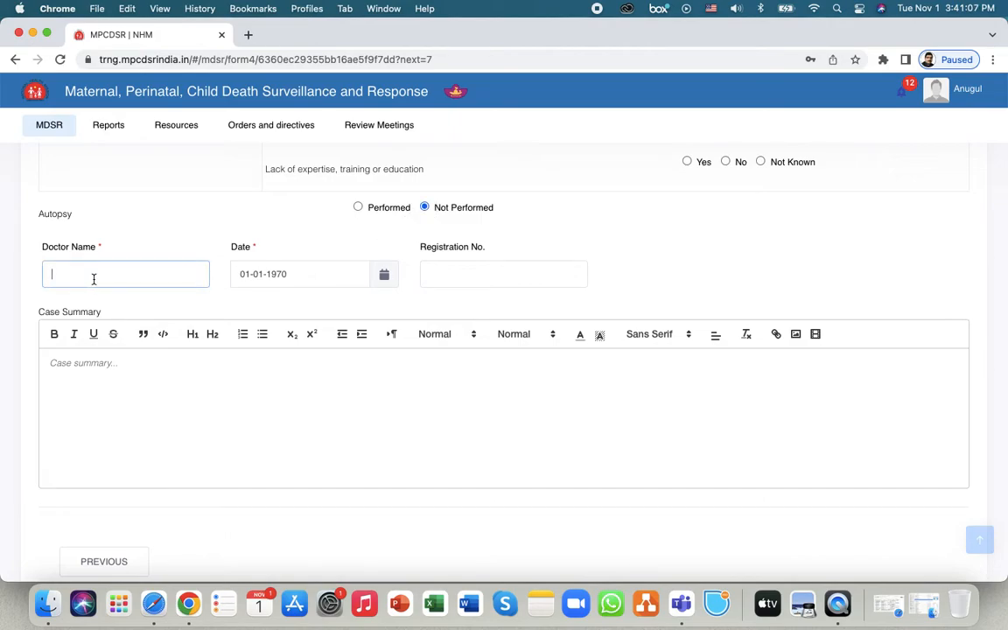
{"action": "type", "text": "ABC"}
{"action": "left_click", "coordinate": [293, 273]}
{"action": "left_click", "coordinate": [346, 302]}
{"action": "left_click", "coordinate": [300, 400]}
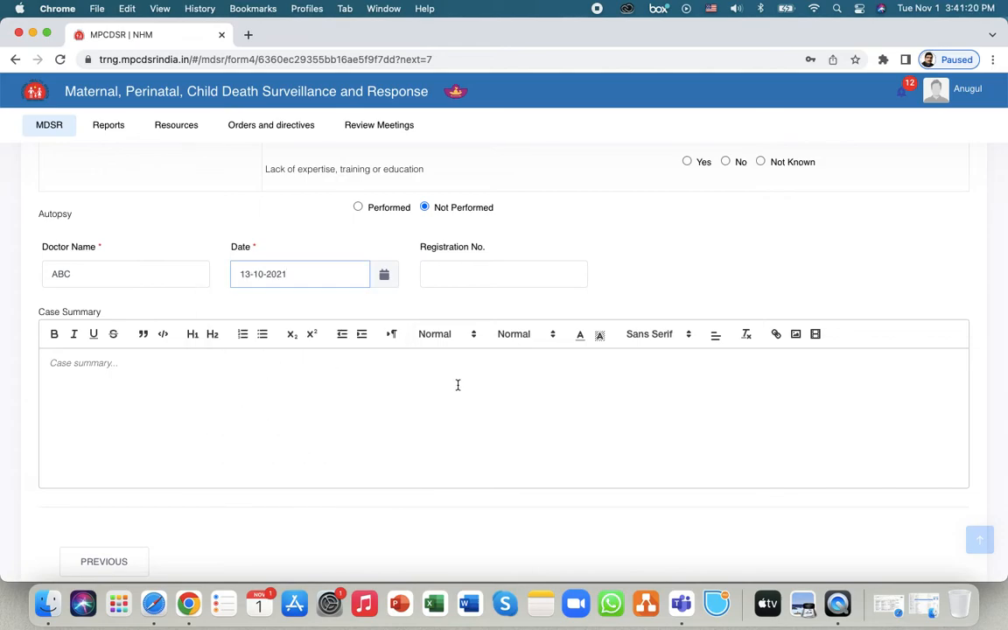
{"action": "left_click", "coordinate": [468, 271]}
{"action": "type", "text": "1234"}
{"action": "left_click", "coordinate": [373, 379]}
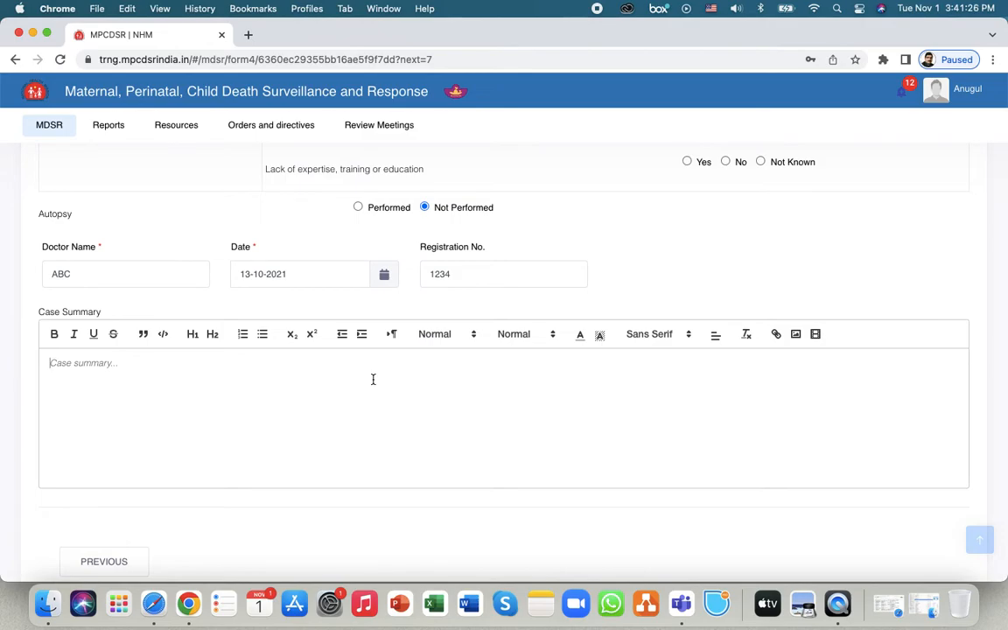
{"action": "type", "text": "svghvshjavshjavhsva bskjabjksba bjkankjsna "}
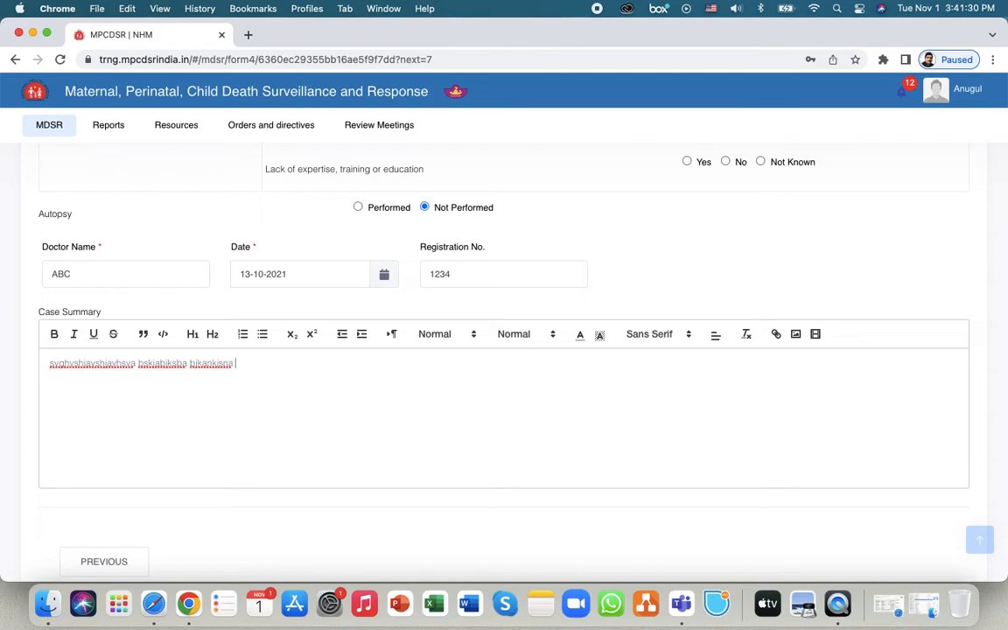
{"action": "type", "text": "bjksans ajbsja skjba sanjskbb"}
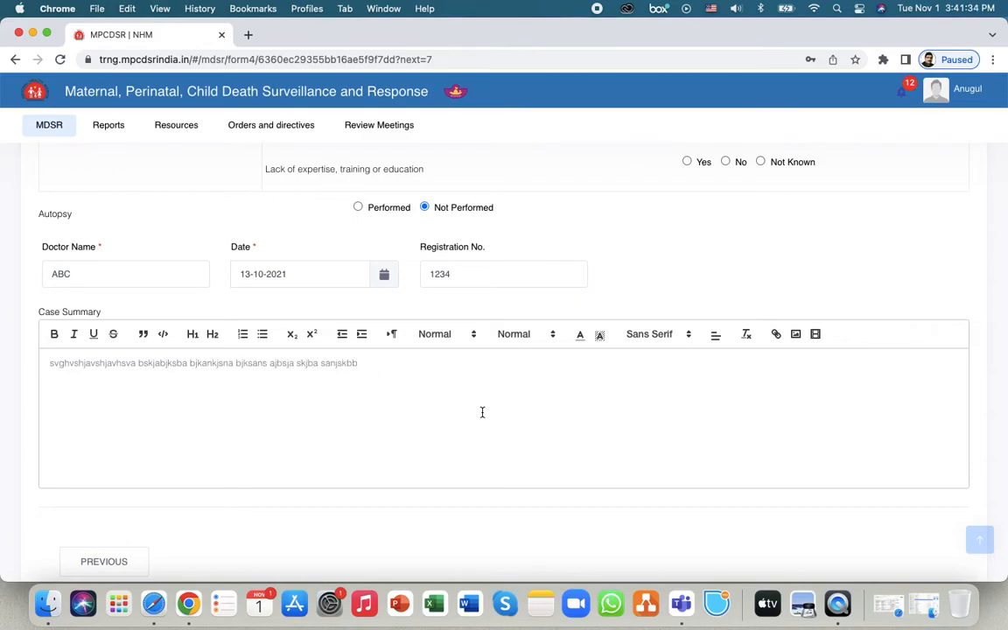
- Review the completed Other section and save it to submit the Form 4 review
{"action": "scroll", "coordinate": [500, 430], "scroll_direction": "down", "scroll_amount": 2}
{"action": "scroll", "coordinate": [500, 429], "scroll_direction": "down", "scroll_amount": 3}
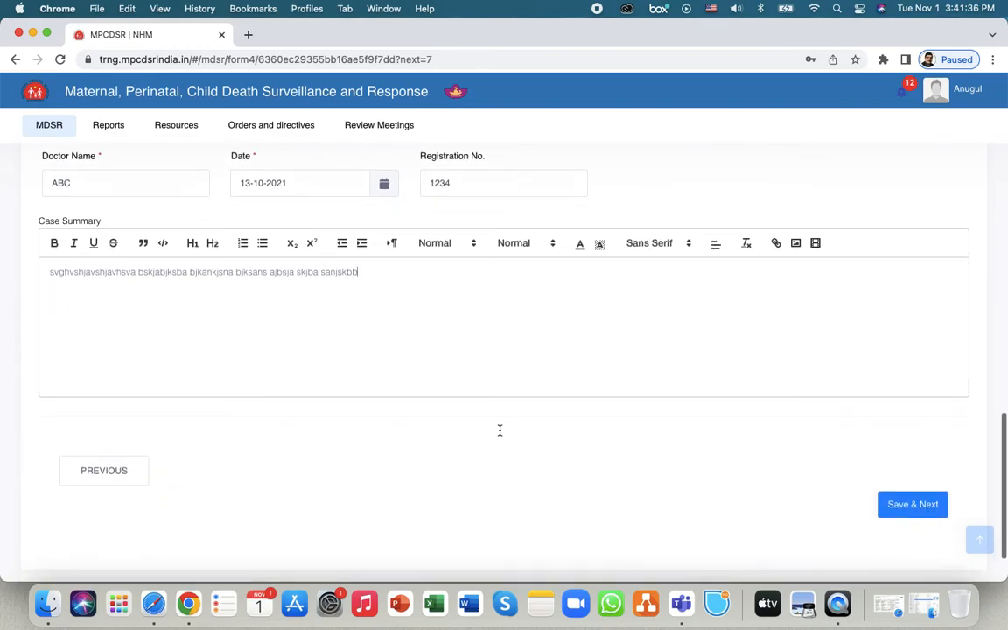
{"action": "scroll", "coordinate": [499, 430], "scroll_direction": "up", "scroll_amount": 10}
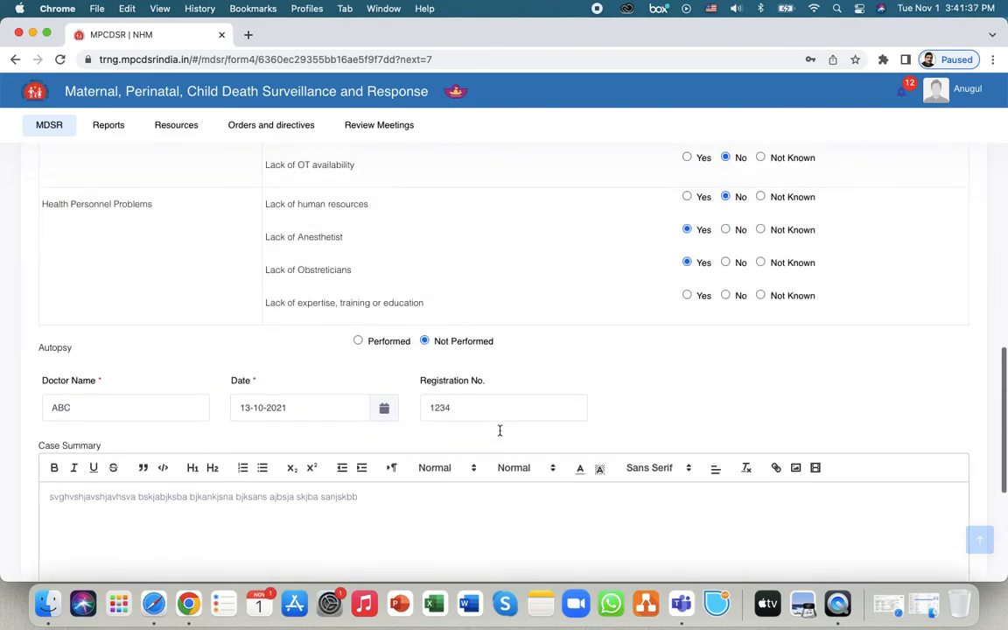
{"action": "scroll", "coordinate": [500, 435], "scroll_direction": "up", "scroll_amount": 20}
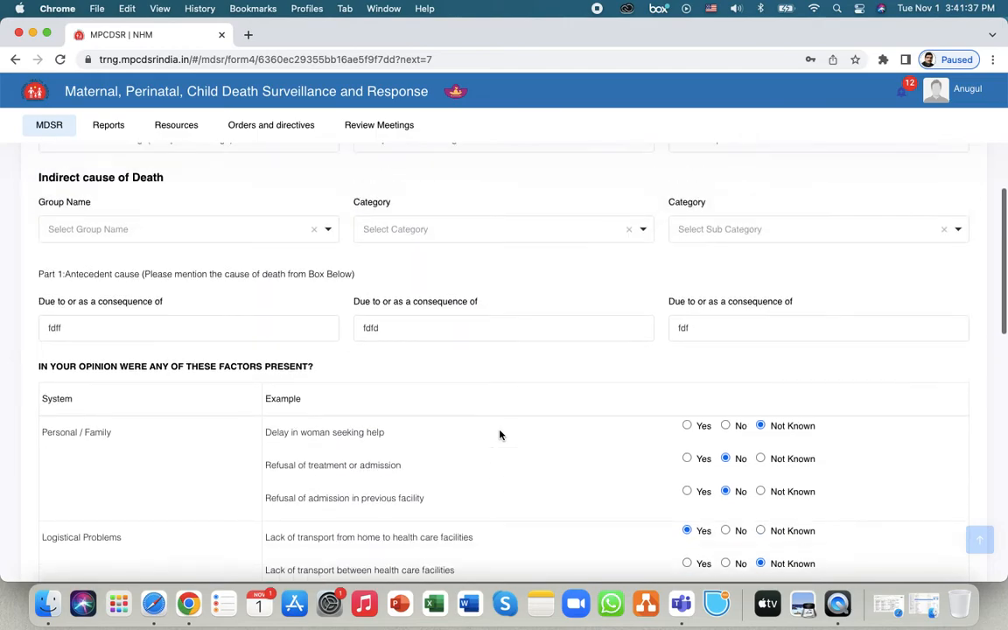
{"action": "scroll", "coordinate": [502, 436], "scroll_direction": "up", "scroll_amount": 5}
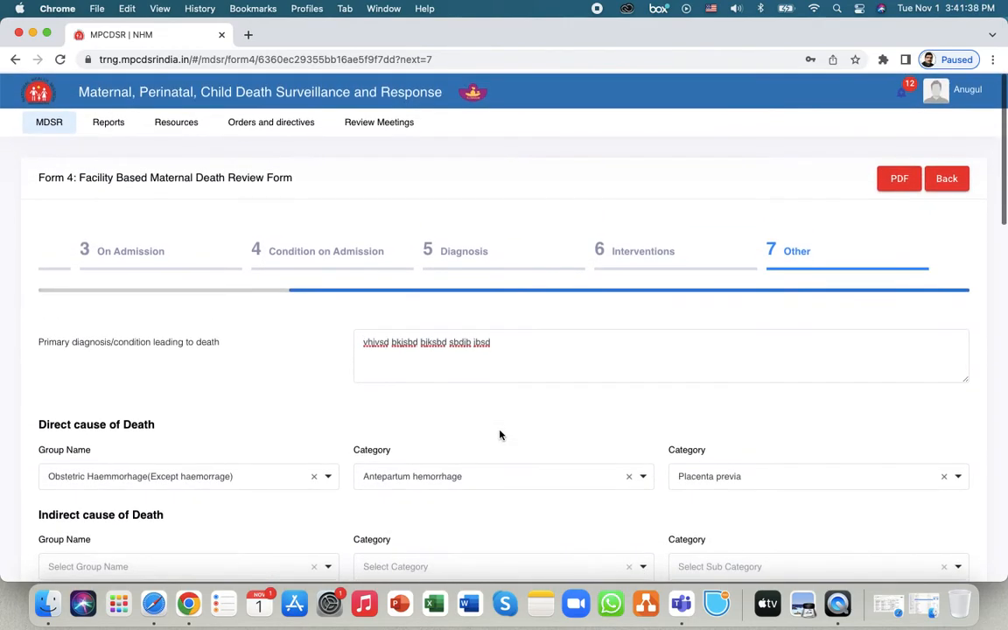
{"action": "scroll", "coordinate": [500, 435], "scroll_direction": "down", "scroll_amount": 20}
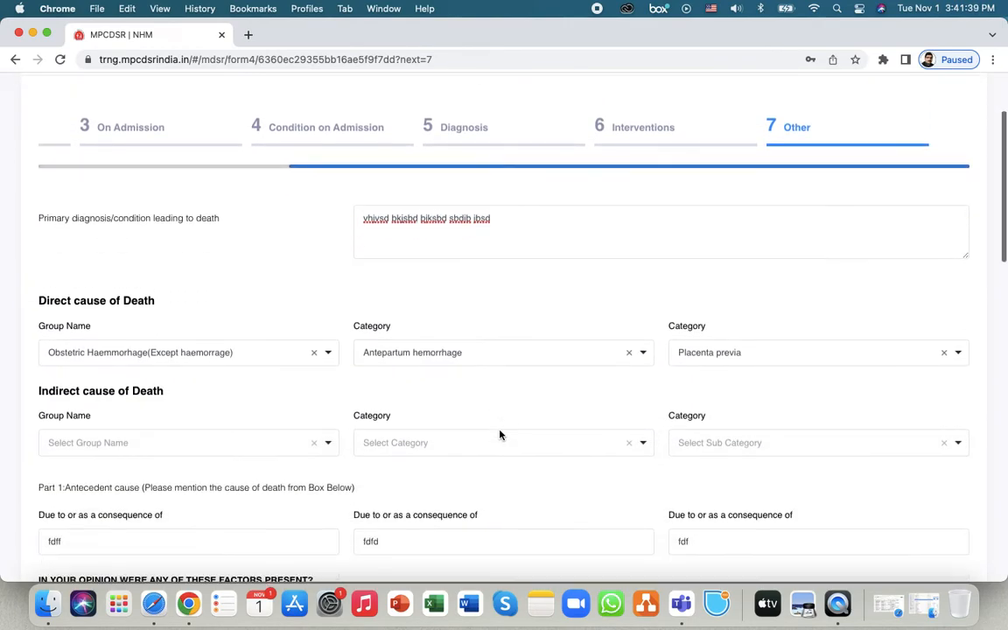
{"action": "scroll", "coordinate": [499, 435], "scroll_direction": "down", "scroll_amount": 5}
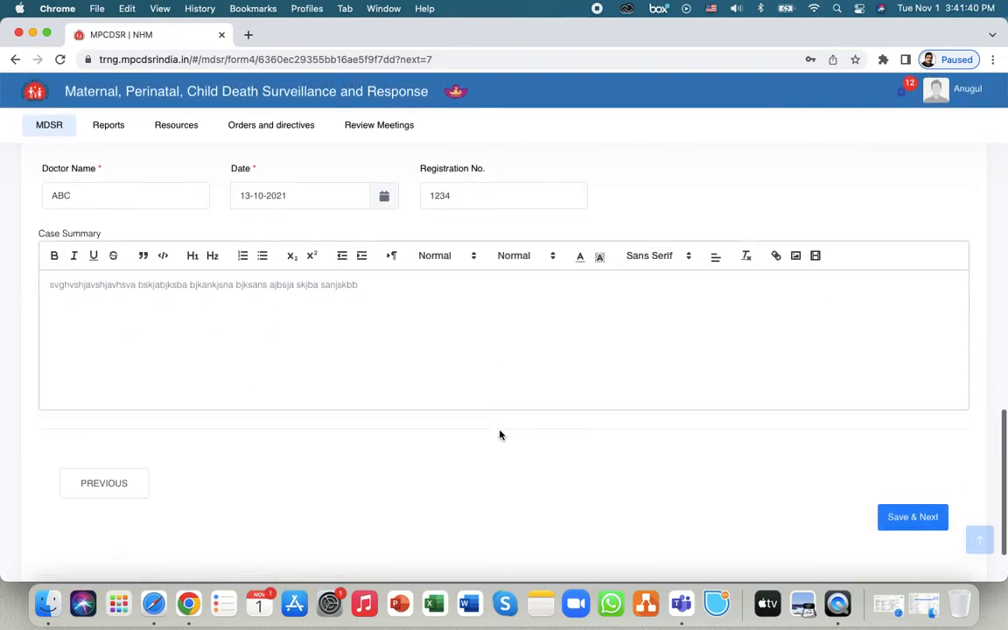
{"action": "scroll", "coordinate": [499, 435], "scroll_direction": "down", "scroll_amount": 1}
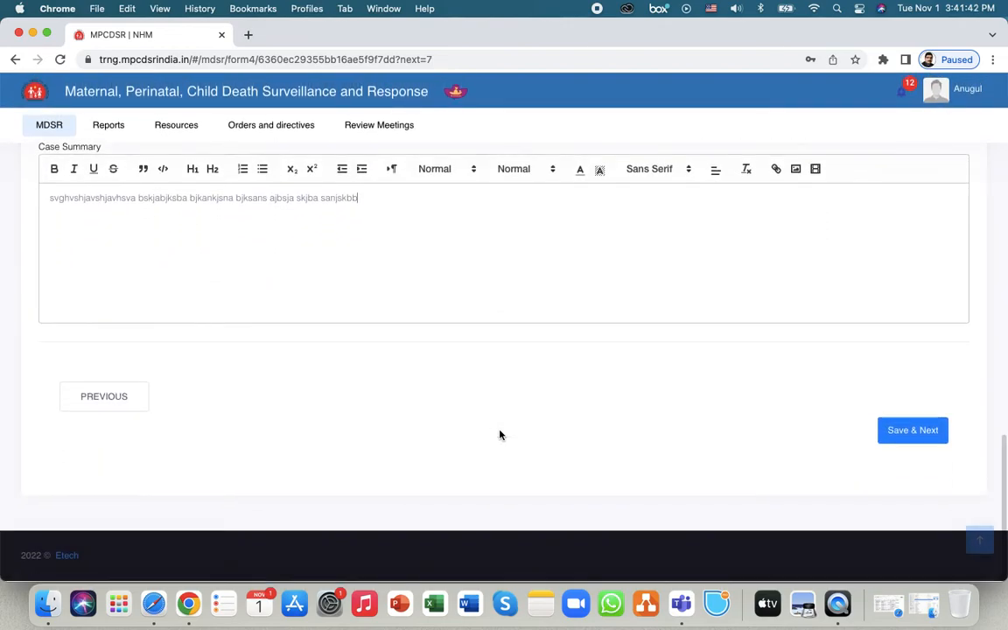
{"action": "left_click", "coordinate": [912, 432]}
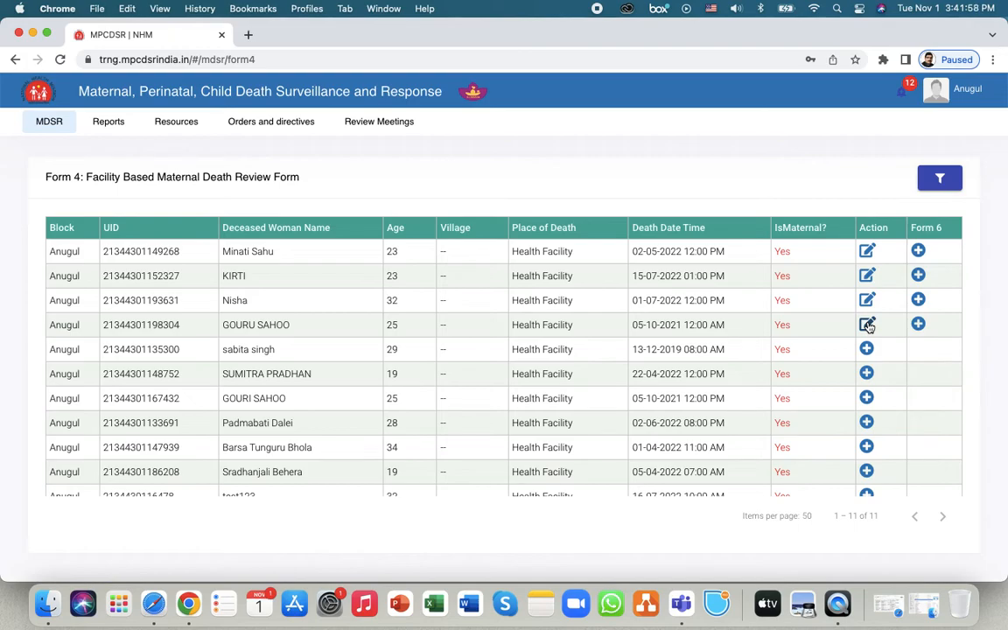
- Reopen the 25-year-old's record, append 'bsajbsbja nsjanjs' to the address, and save General Information
{"action": "left_click", "coordinate": [867, 326]}
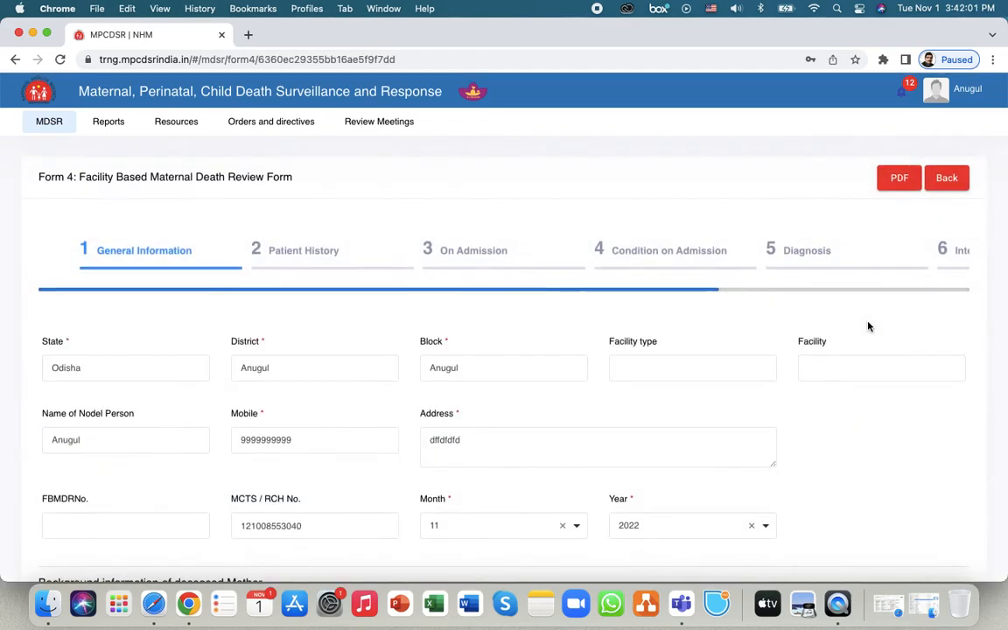
{"action": "scroll", "coordinate": [507, 327], "scroll_direction": "down", "scroll_amount": 3}
{"action": "left_click", "coordinate": [496, 333]}
{"action": "type", "text": "bsajbsbja nsjanjs"}
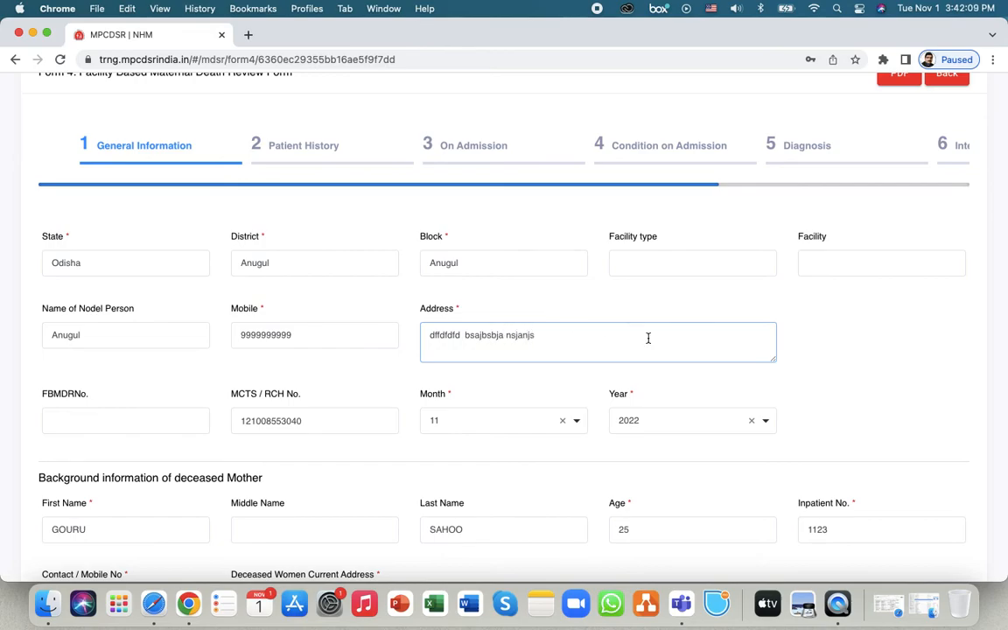
{"action": "scroll", "coordinate": [648, 342], "scroll_direction": "down", "scroll_amount": 3}
{"action": "scroll", "coordinate": [784, 401], "scroll_direction": "down", "scroll_amount": 5}
{"action": "scroll", "coordinate": [783, 403], "scroll_direction": "down", "scroll_amount": 2}
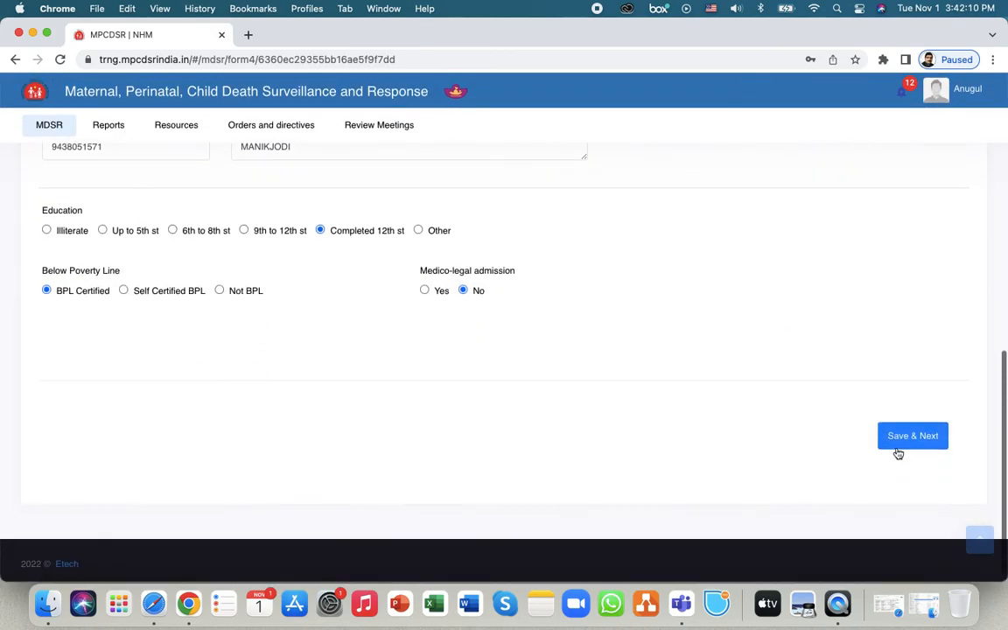
{"action": "left_click", "coordinate": [901, 442]}
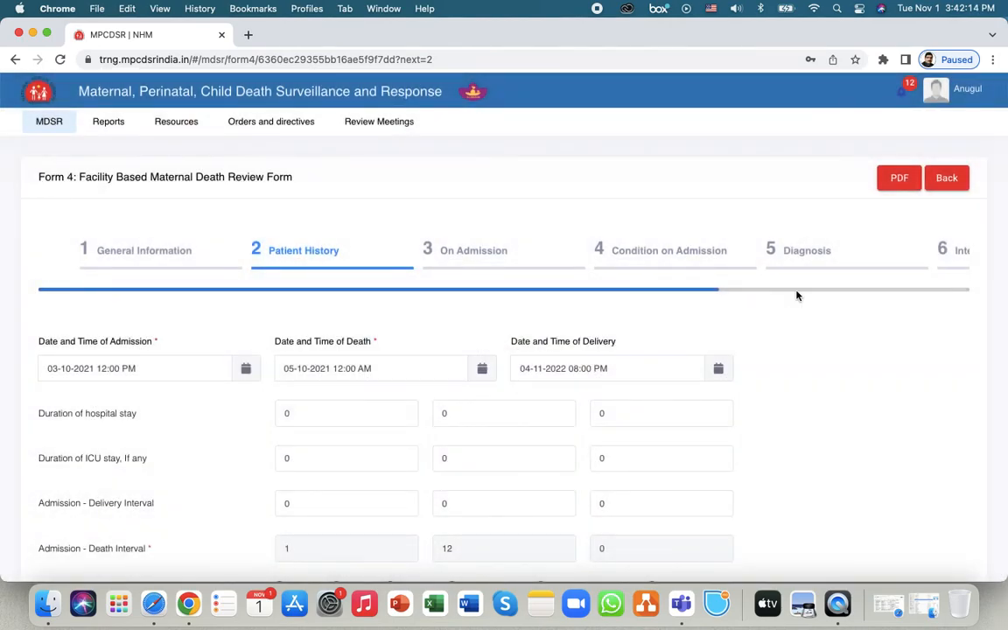
- Jump to step 7 Other and save the record from there
{"action": "left_click_drag", "start_coordinate": [659, 290], "coordinate": [902, 284]}
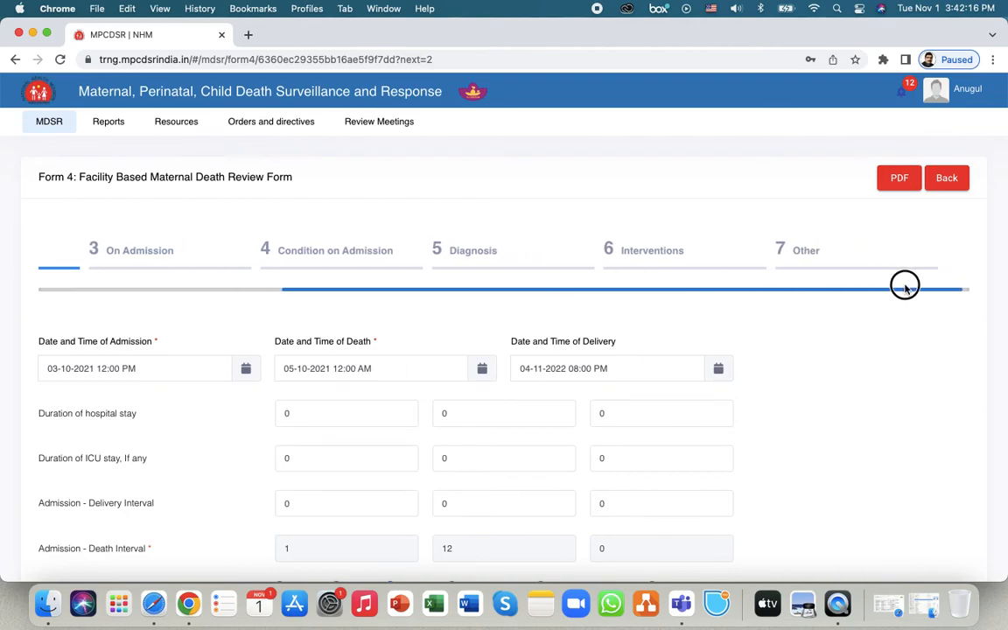
{"action": "left_click", "coordinate": [819, 250]}
{"action": "scroll", "coordinate": [837, 354], "scroll_direction": "down", "scroll_amount": 20}
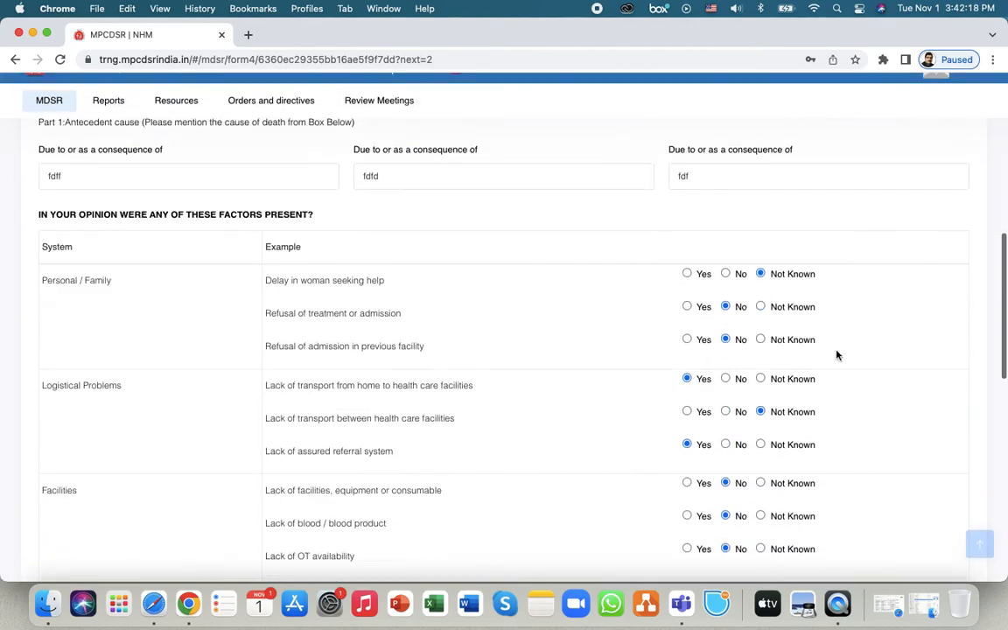
{"action": "scroll", "coordinate": [836, 356], "scroll_direction": "down", "scroll_amount": 3}
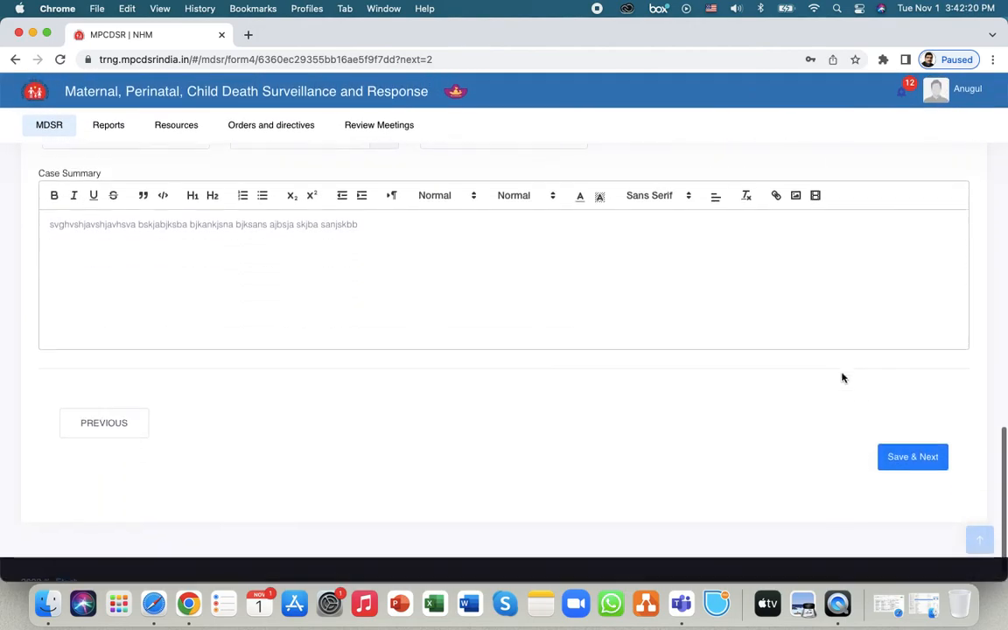
{"action": "left_click", "coordinate": [910, 450]}
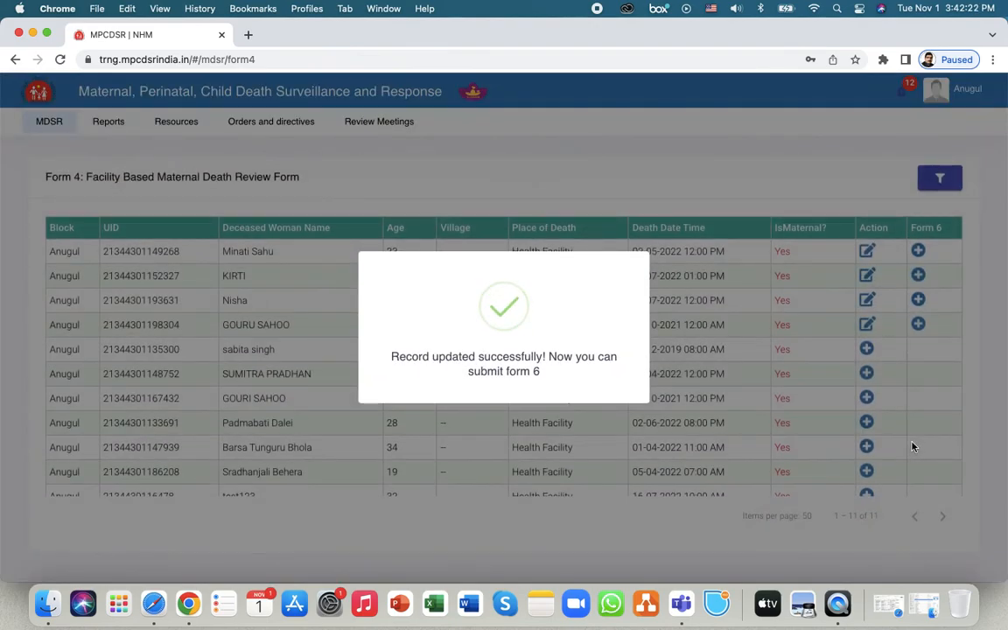